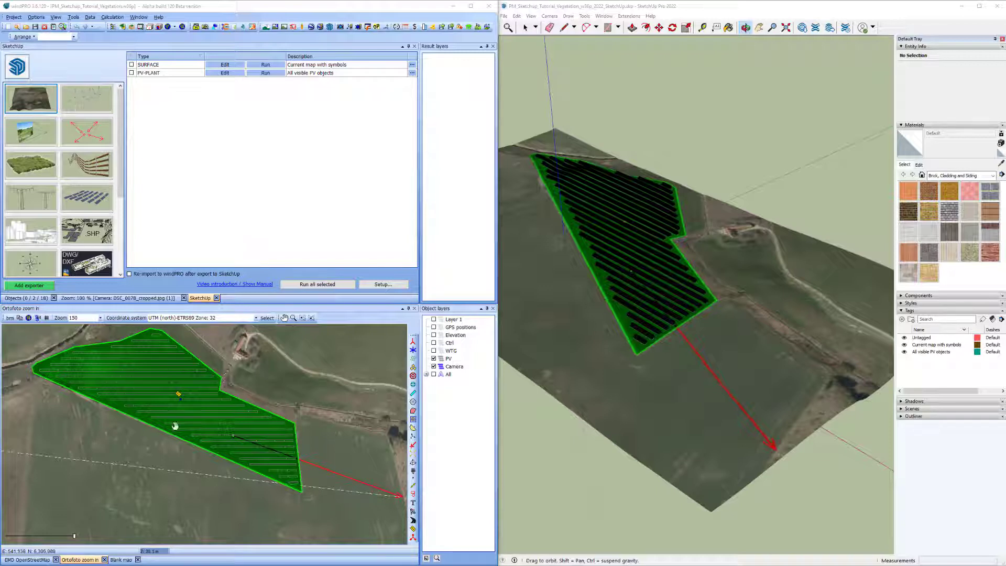
Step: Open the photo montage for camera DSC_0078_cropped.jpg from its direction line on the ortho map
click(364, 484)
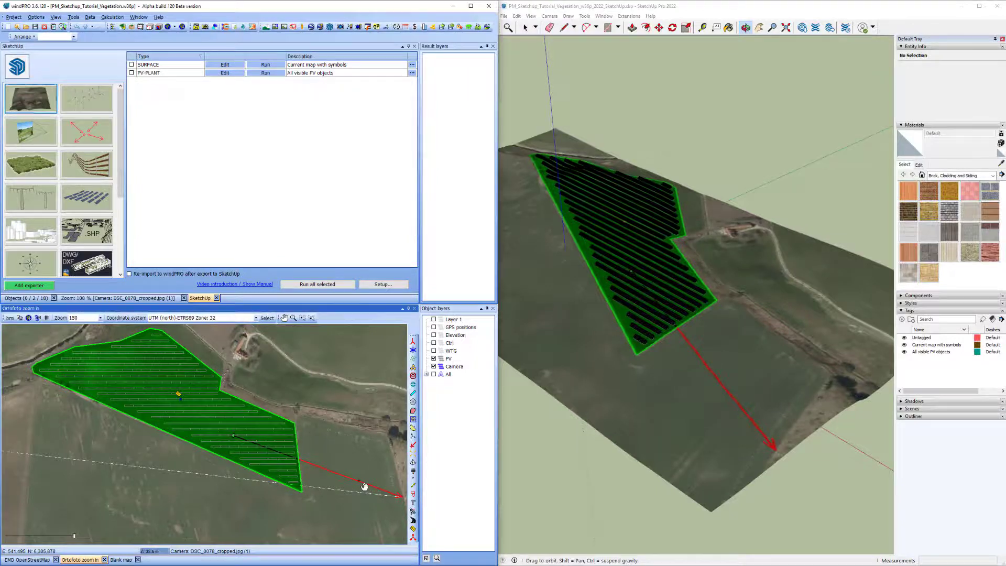
click(147, 299)
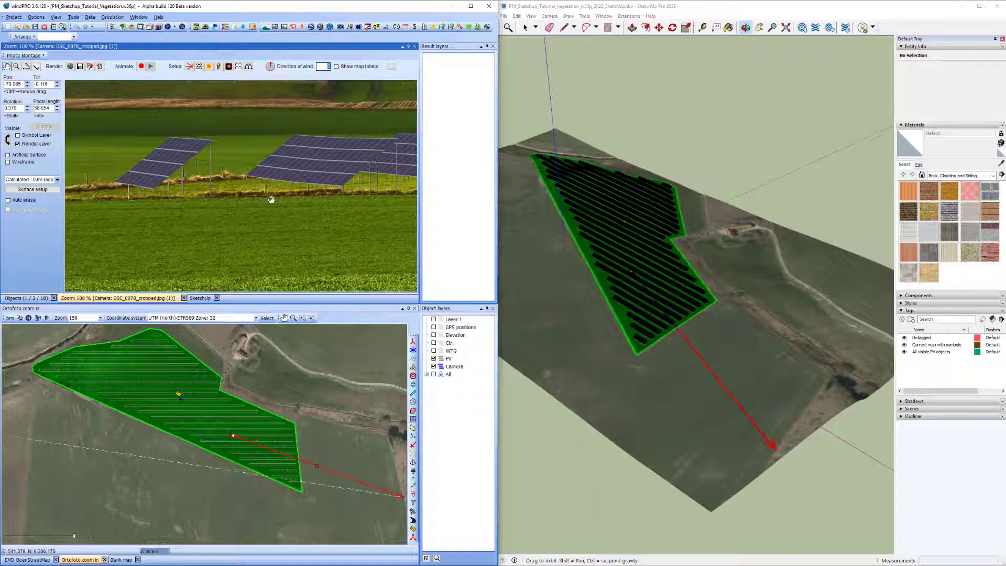
Step: Turn the montage view toward the panels, then run all selected SketchUp exporters
drag(130, 203, 245, 241)
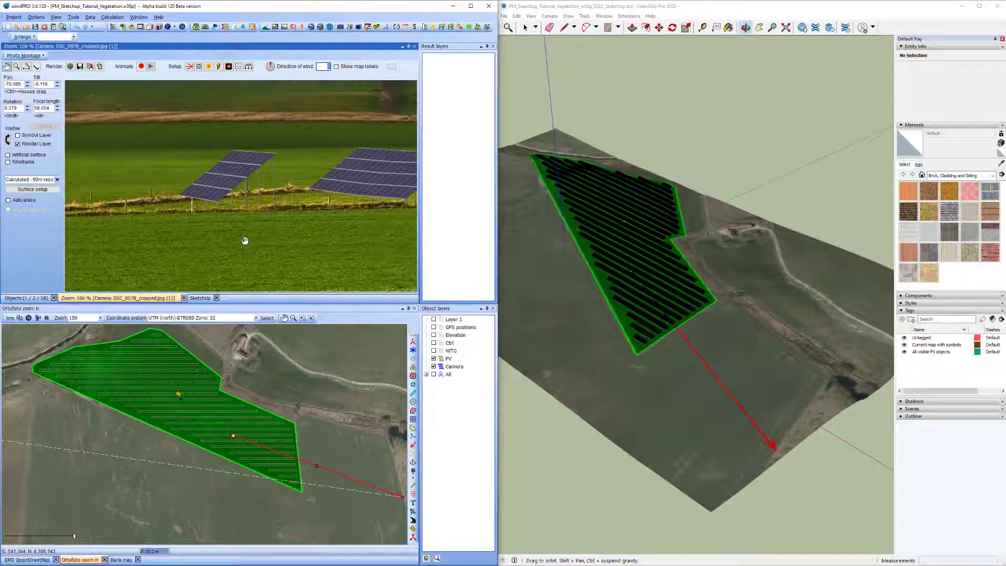
click(199, 297)
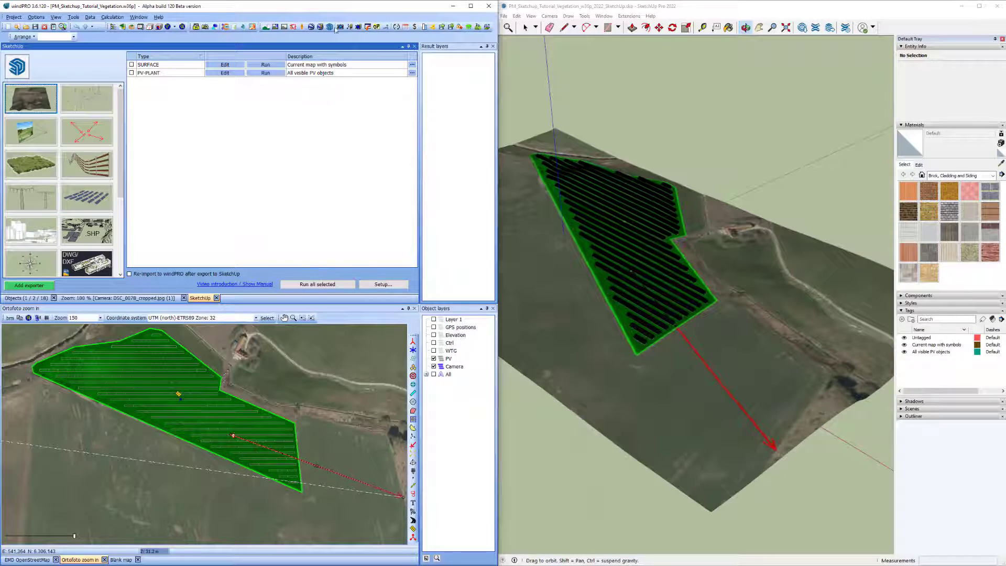
click(320, 284)
Step: Recheck the photo montage and switch the lower map to EMD OpenStreetMap
click(160, 298)
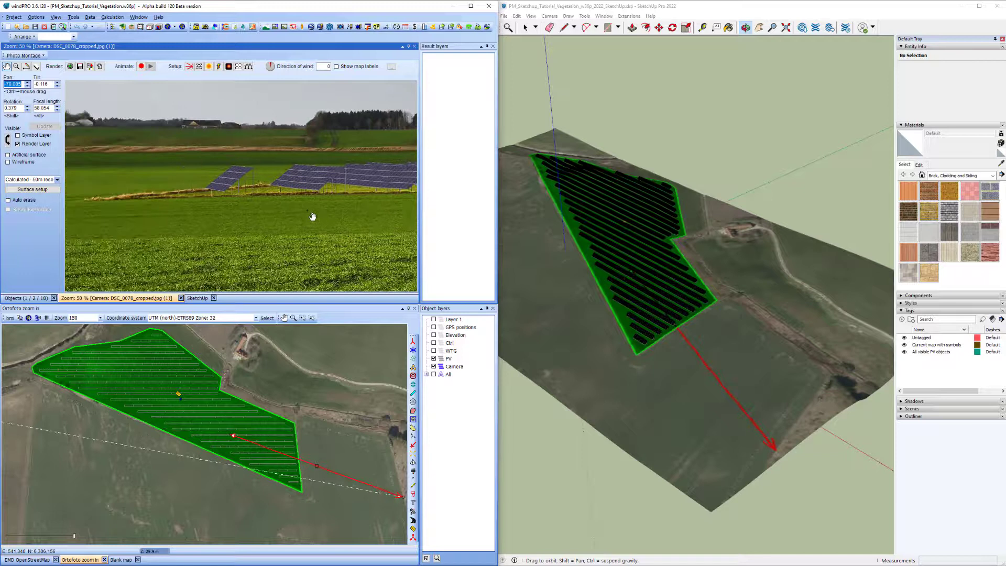
click(199, 298)
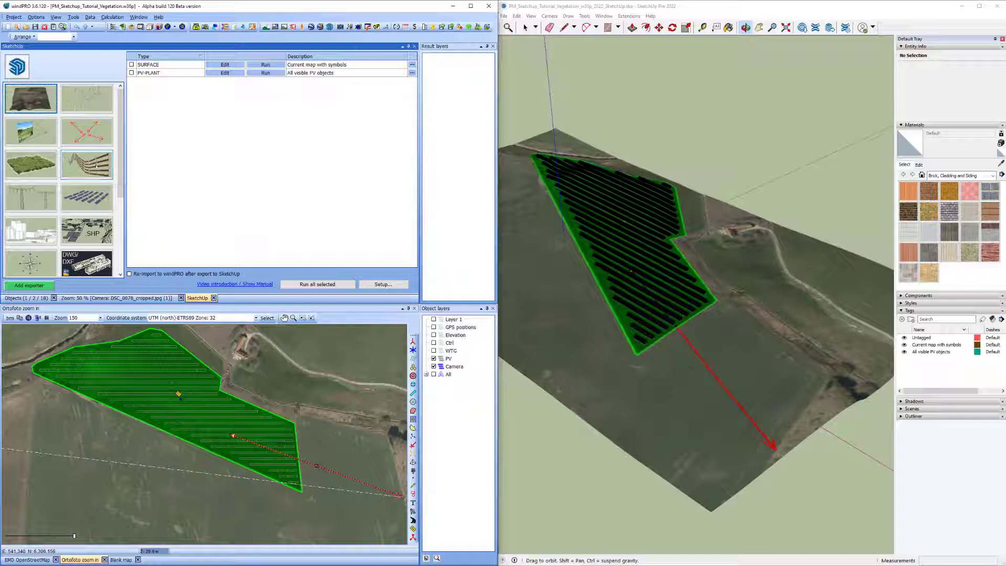
key(ctrl+shift+Tab)
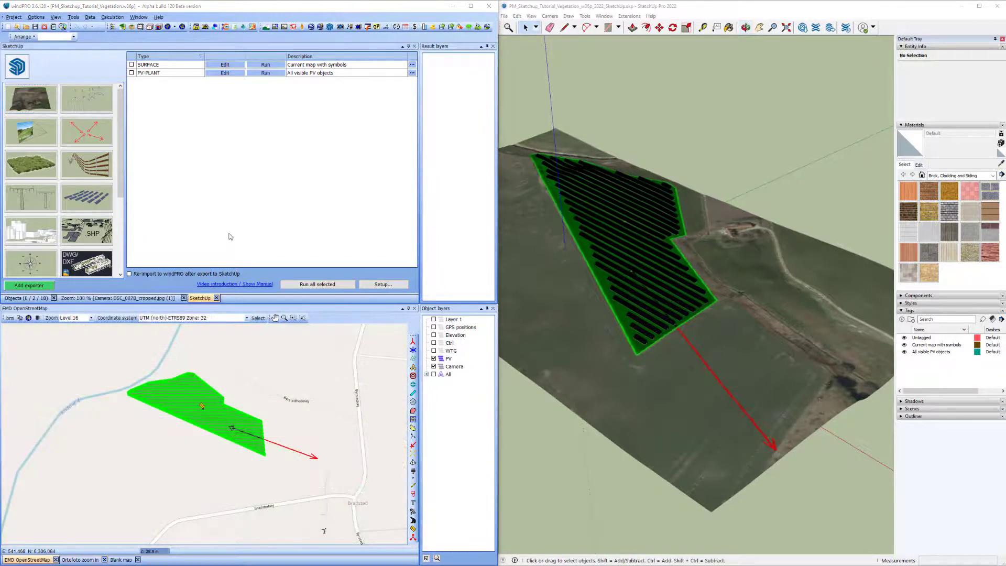
Step: Add a new fence exporter and step the template from Fence01.skp to the Fence04.skp rail fence, scaled to 2 m
click(92, 168)
double_click(92, 167)
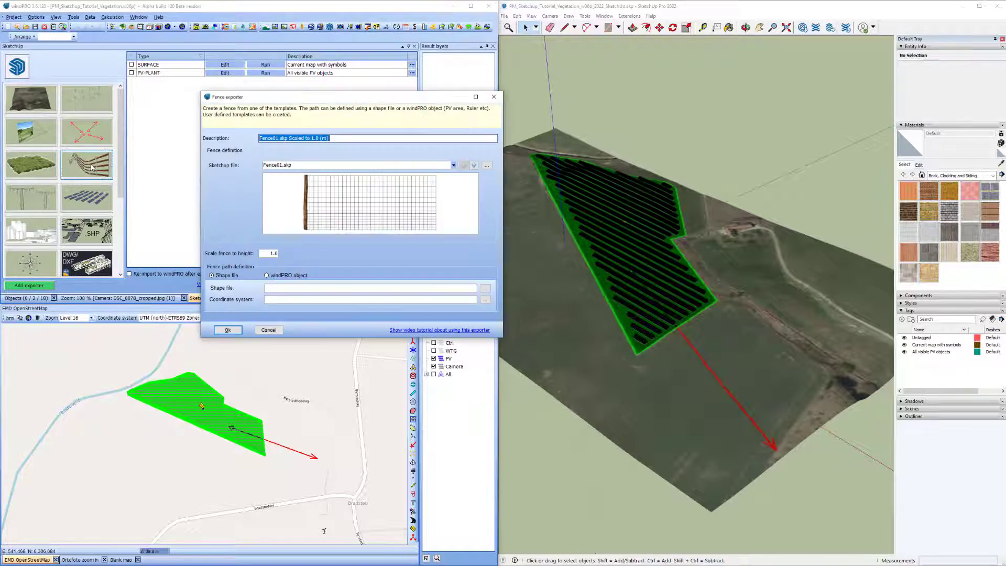
click(454, 166)
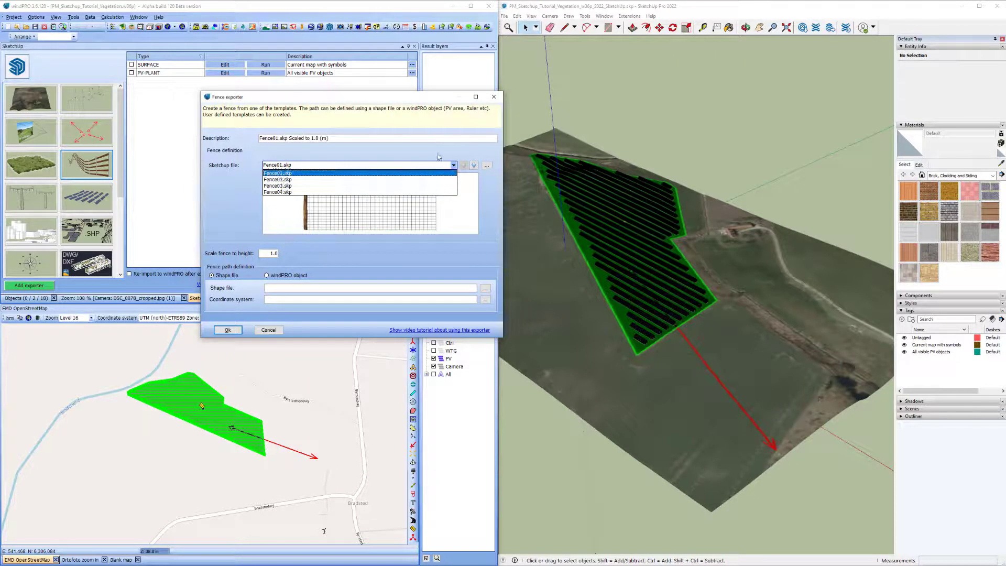
click(439, 156)
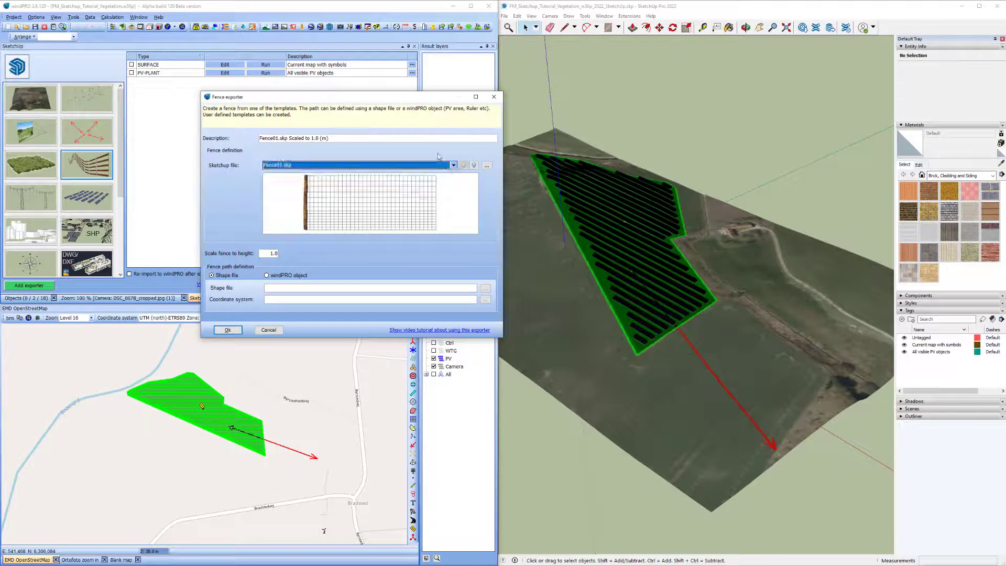
click(474, 166)
click(474, 166)
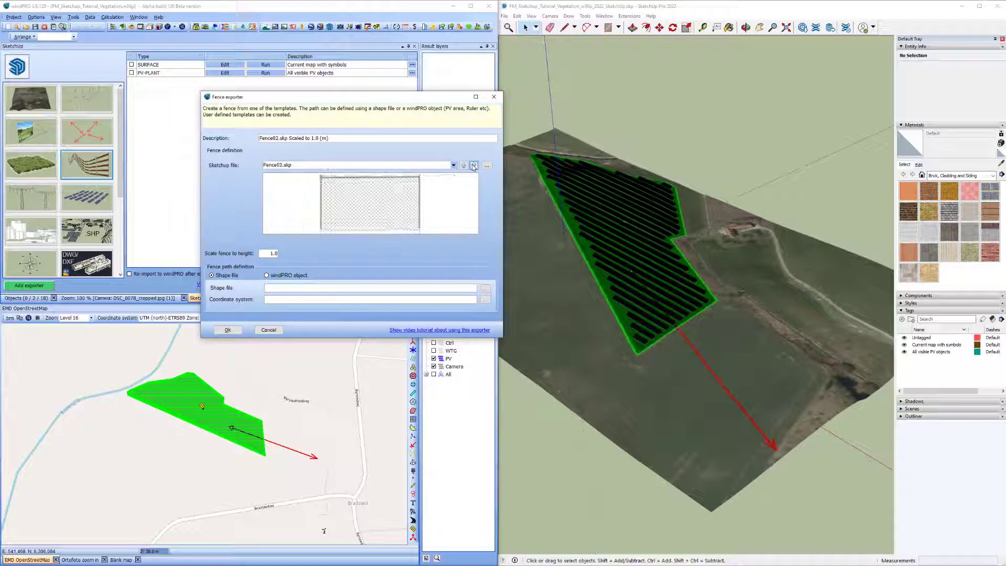
click(474, 166)
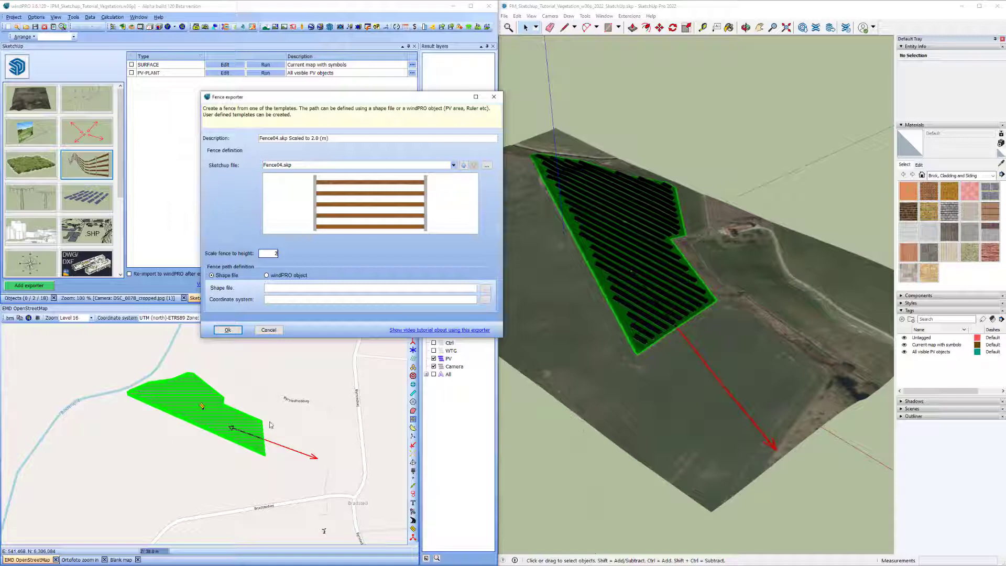
Step: Set the fence path to a windPRO object: a newly created Solar PV areas exporter for all visible objects
click(284, 276)
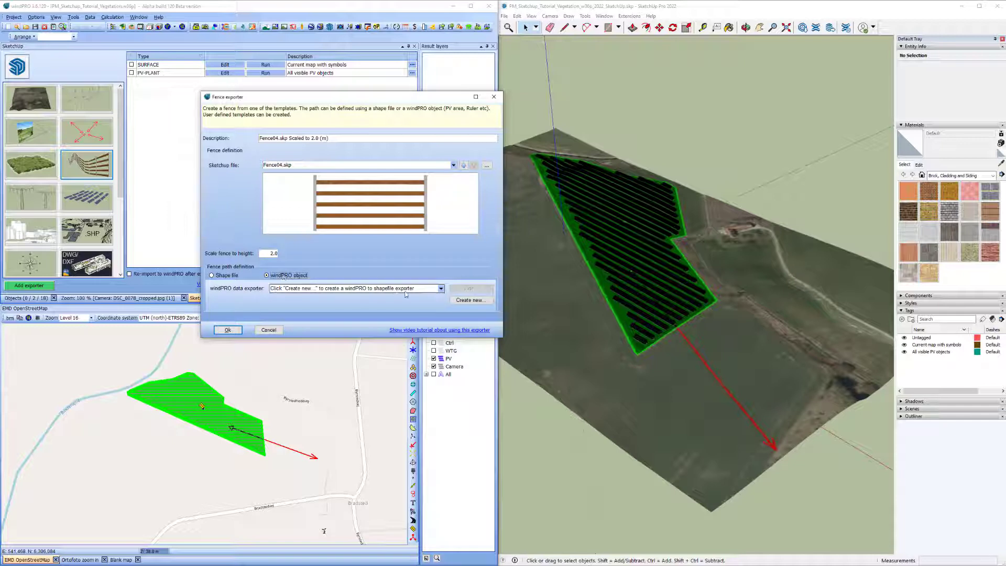
click(367, 288)
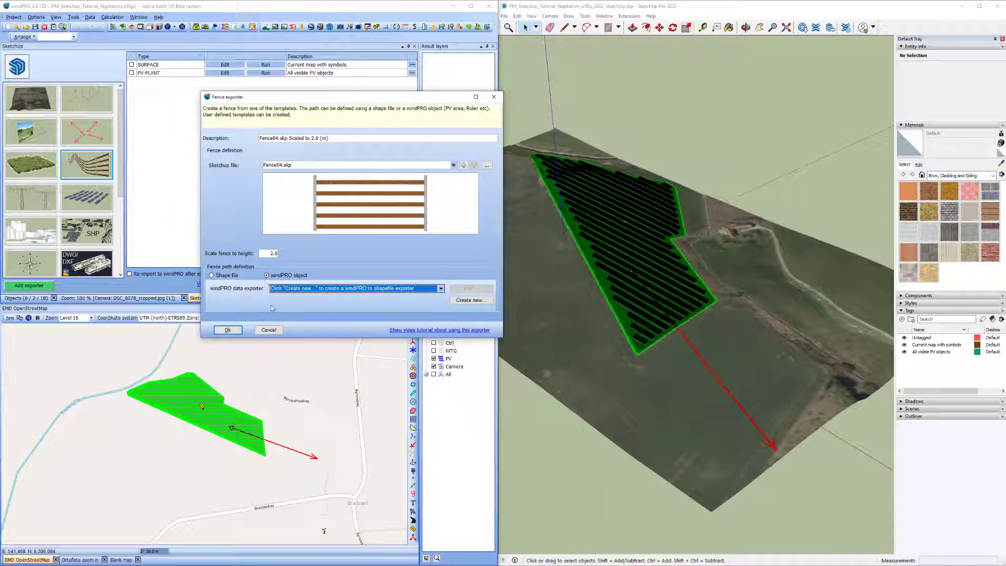
click(471, 301)
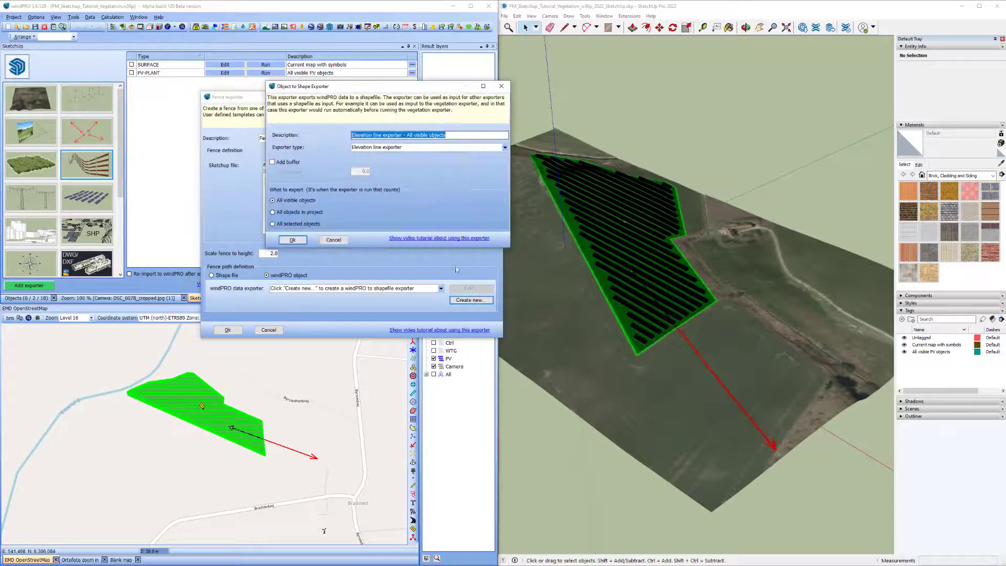
click(504, 148)
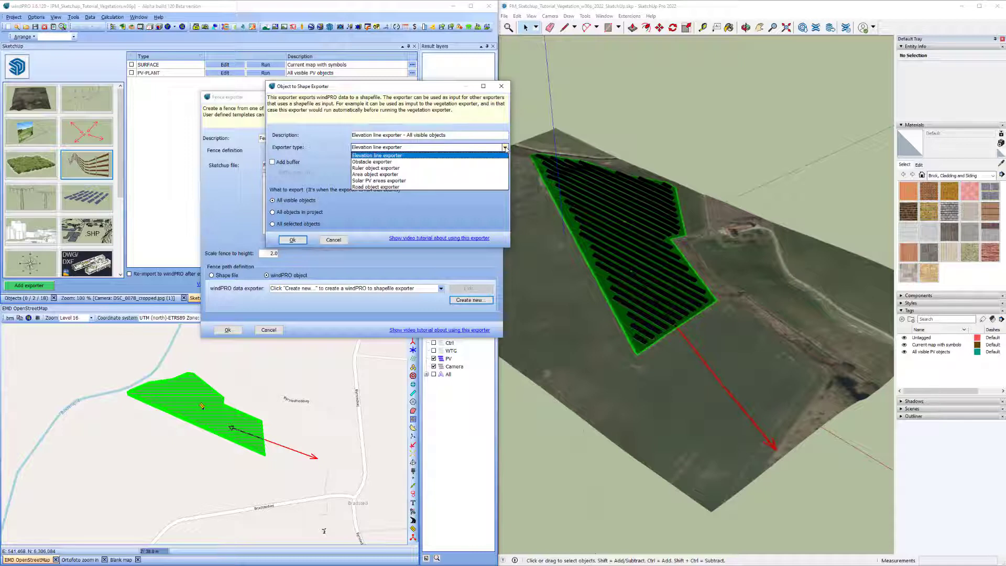
click(458, 181)
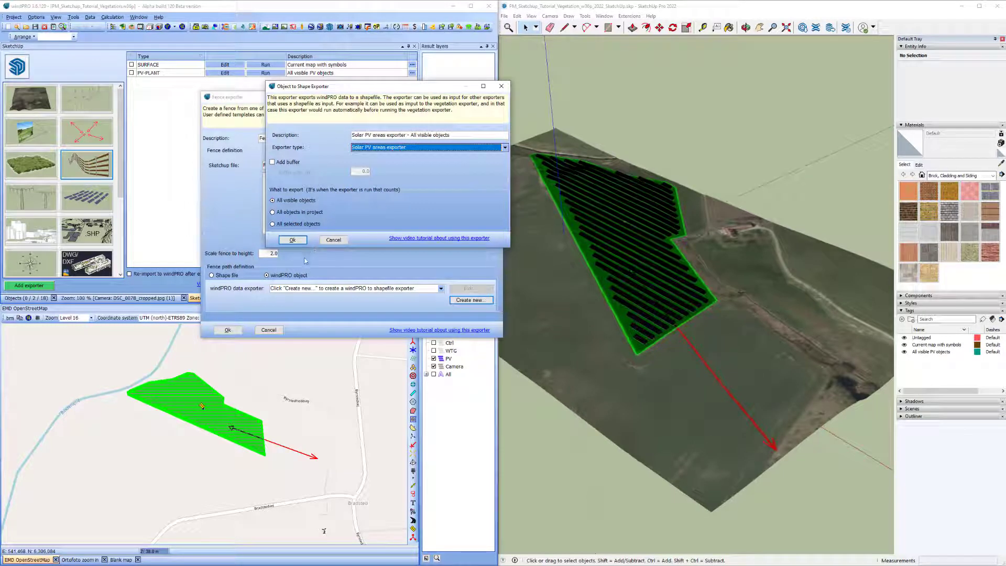
click(293, 240)
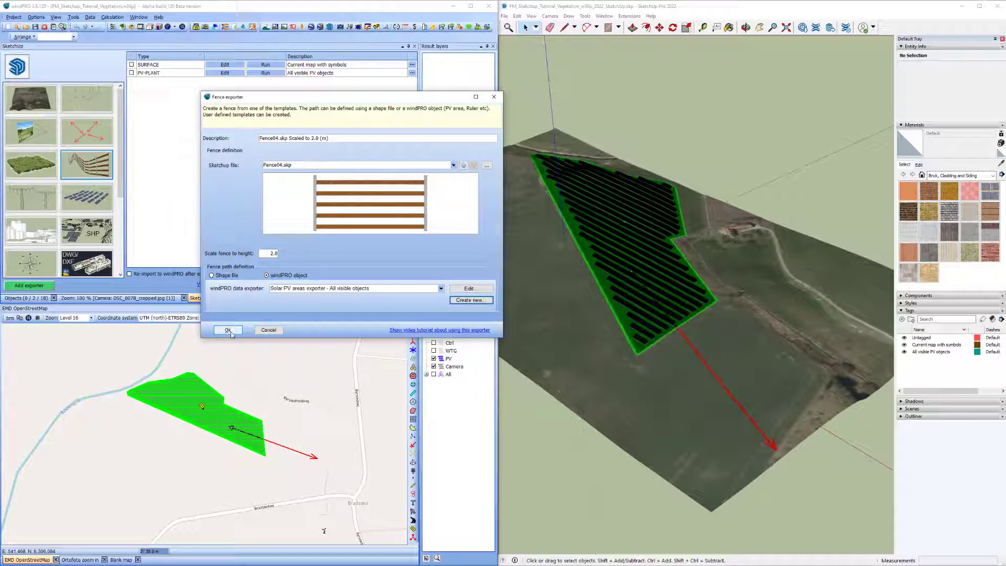
Step: Add the Fence04.skp fence exporter to the list and enable re-import to windPRO after export
click(228, 330)
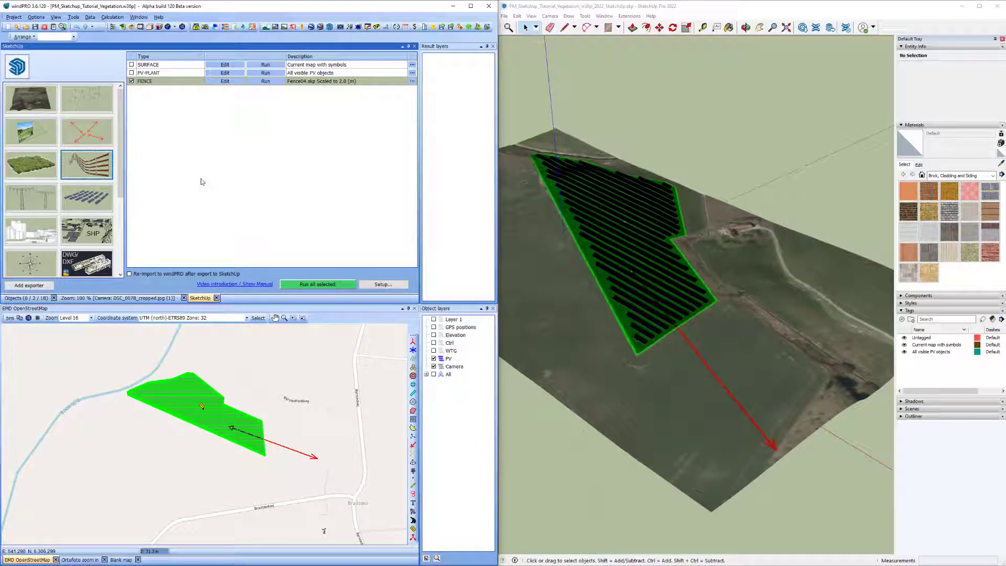
click(129, 274)
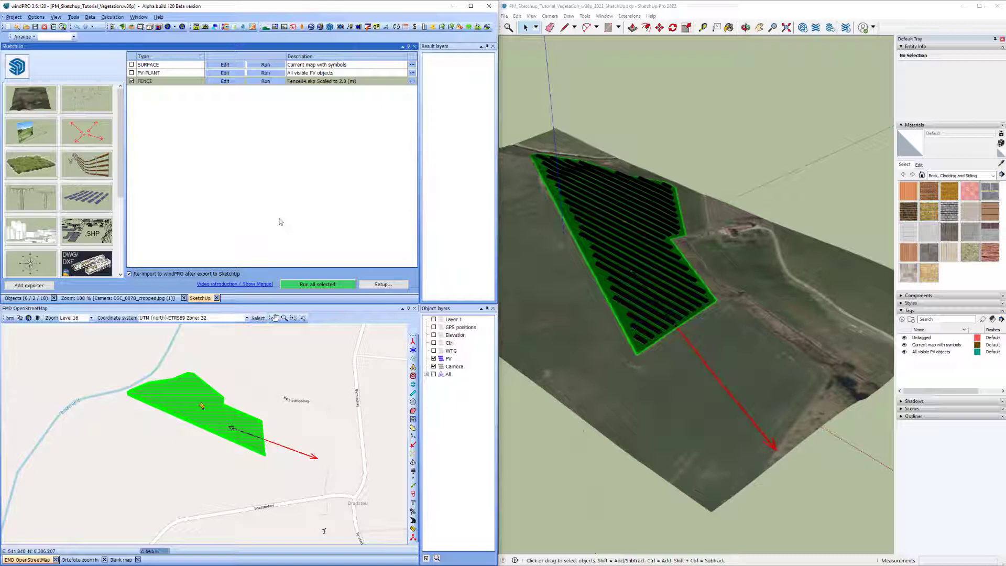
Step: Run the fence export to SketchUp and inspect the fence around the PV area from a low view
click(266, 82)
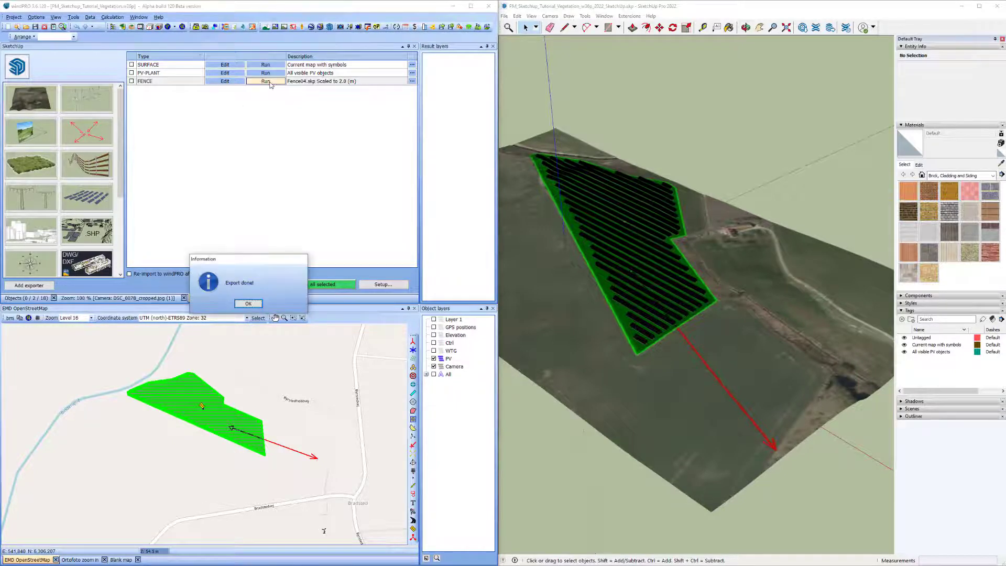
click(248, 304)
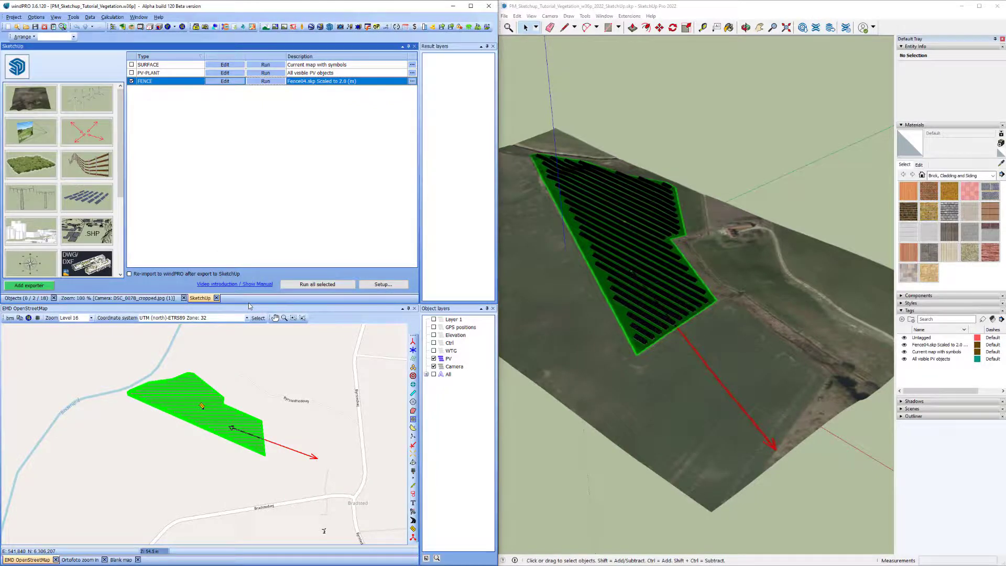
click(612, 340)
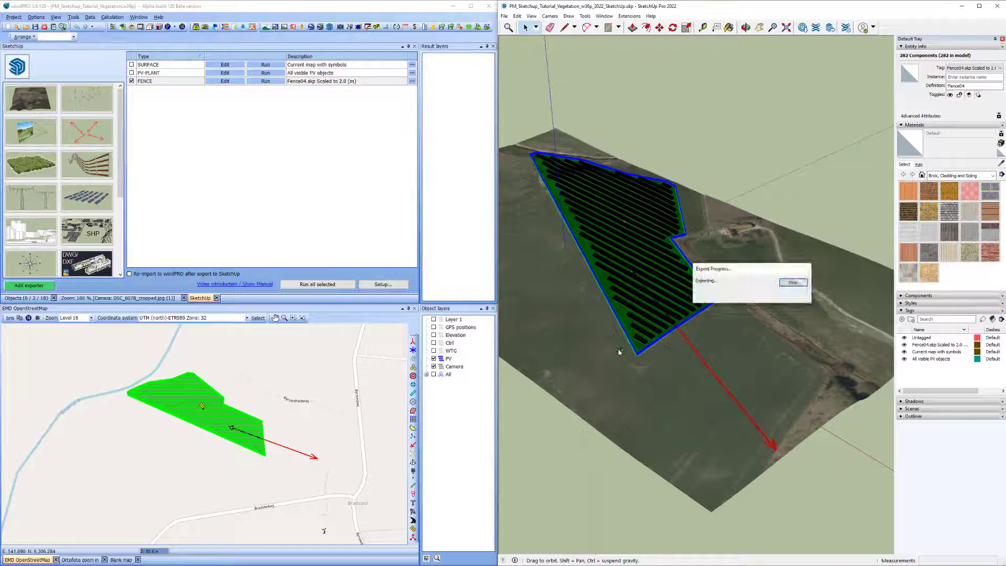
click(655, 353)
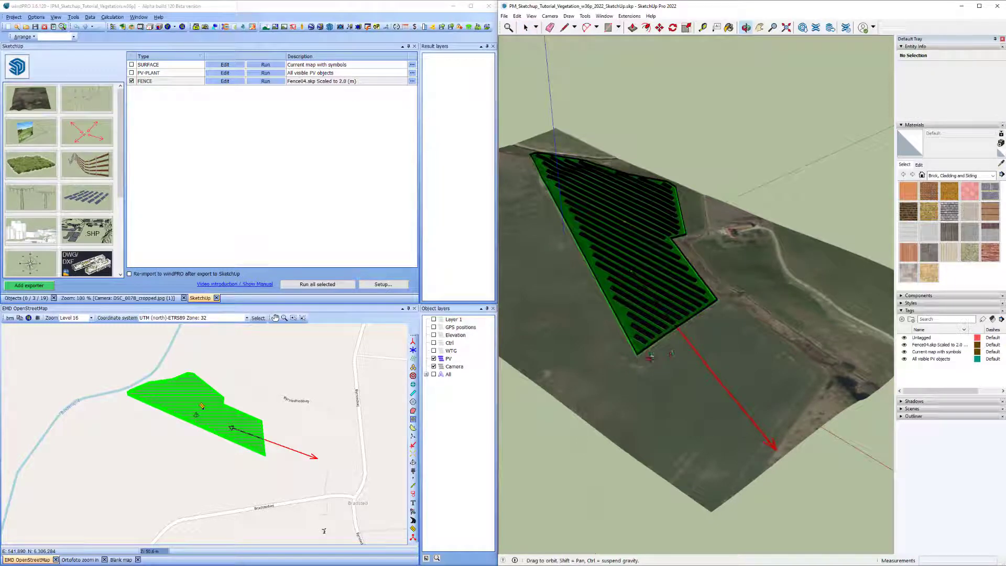
drag(638, 276, 638, 272)
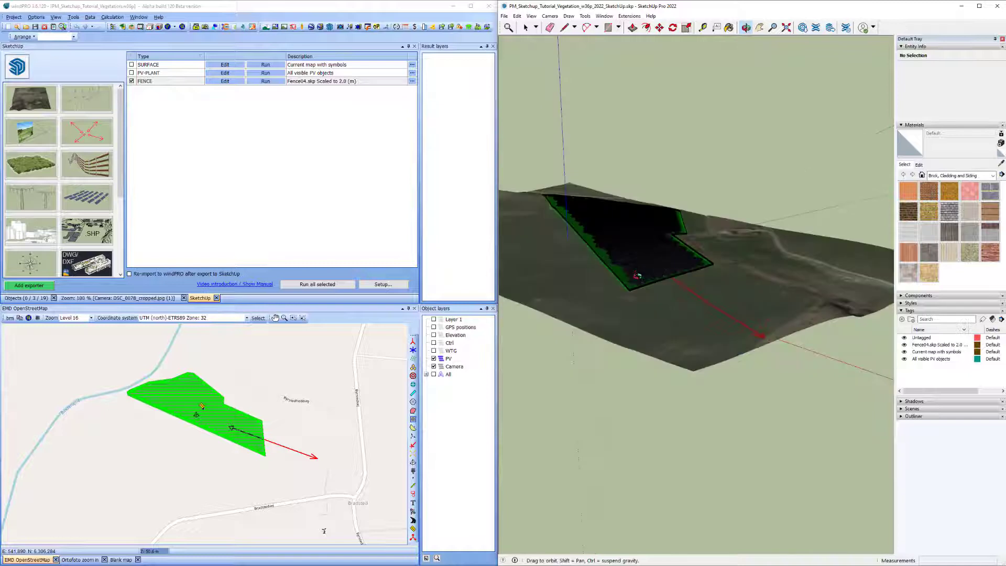
scroll(638, 276, up, 10)
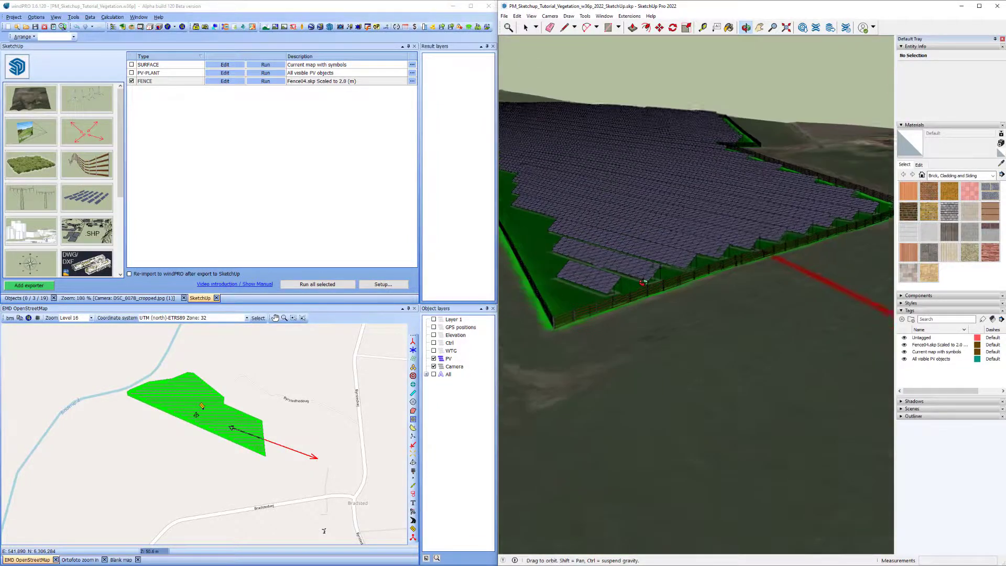
scroll(642, 283, up, 2)
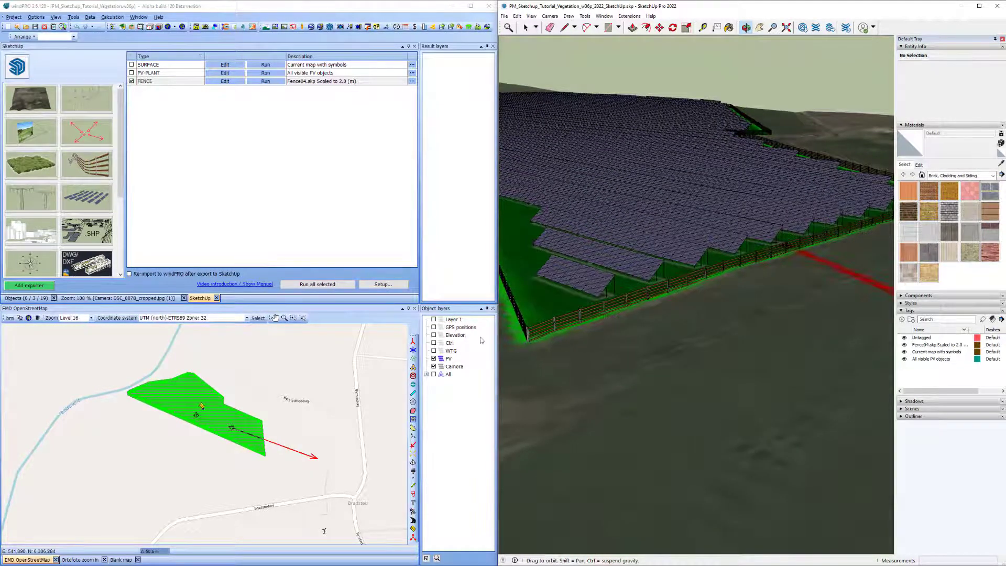
Step: Select the exported 3D object, turn on the Symbol Layer, and render the camera's photo montage
click(33, 298)
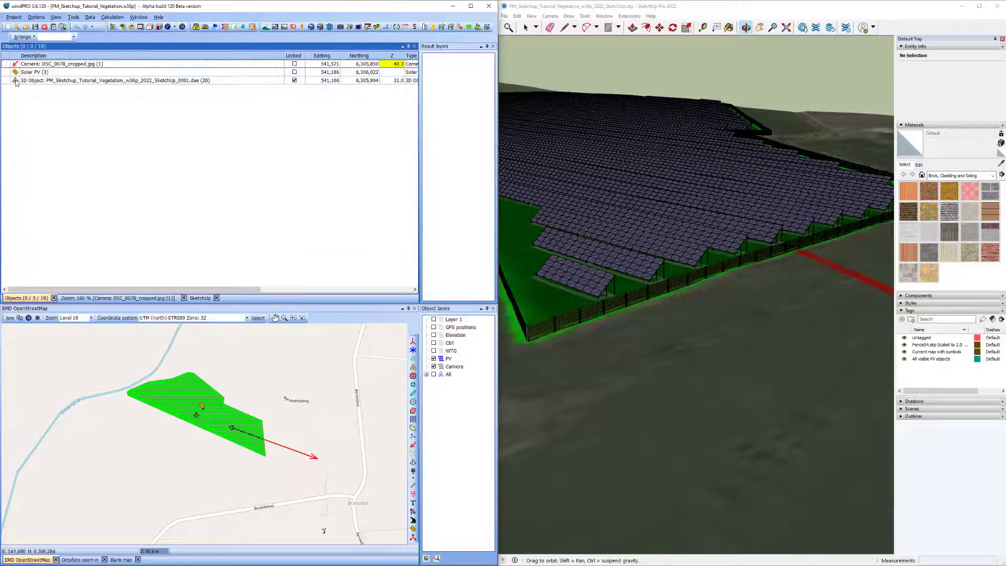
click(16, 82)
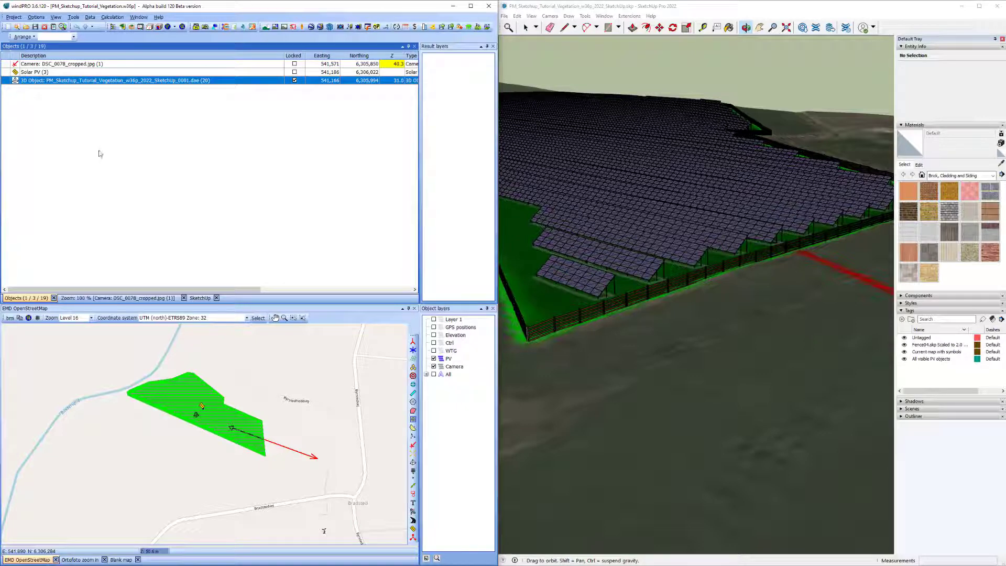
click(159, 299)
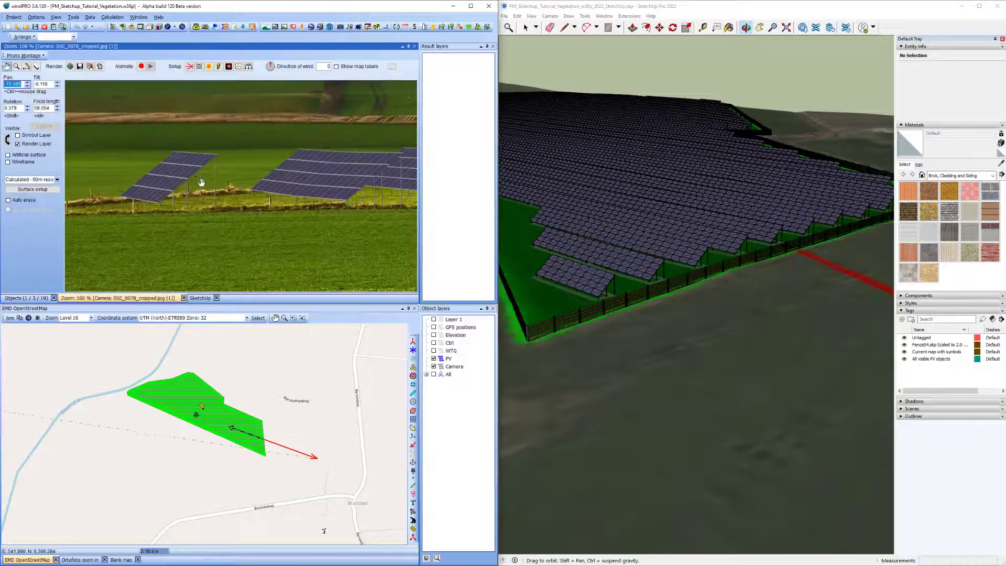
scroll(202, 186, down, 1)
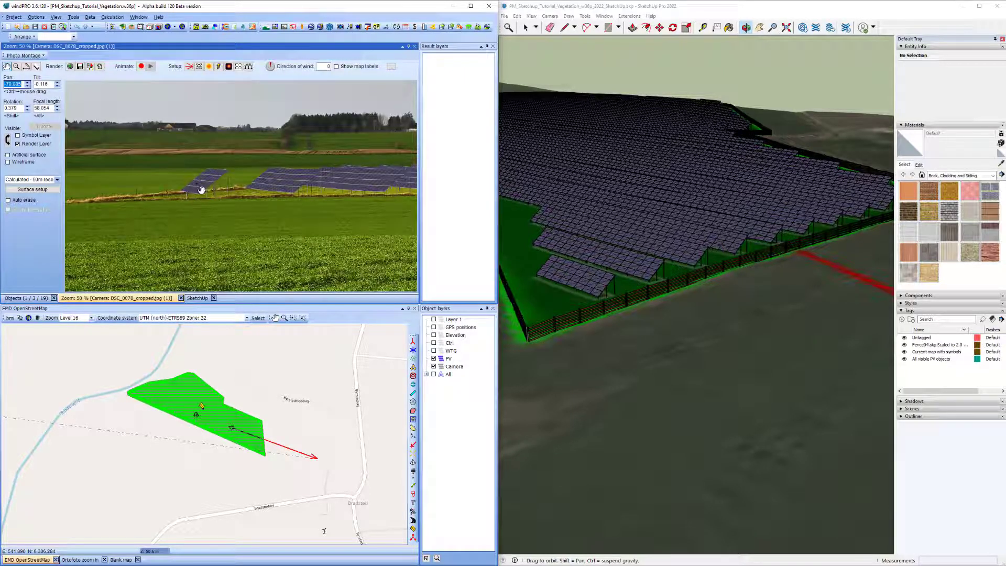
click(18, 136)
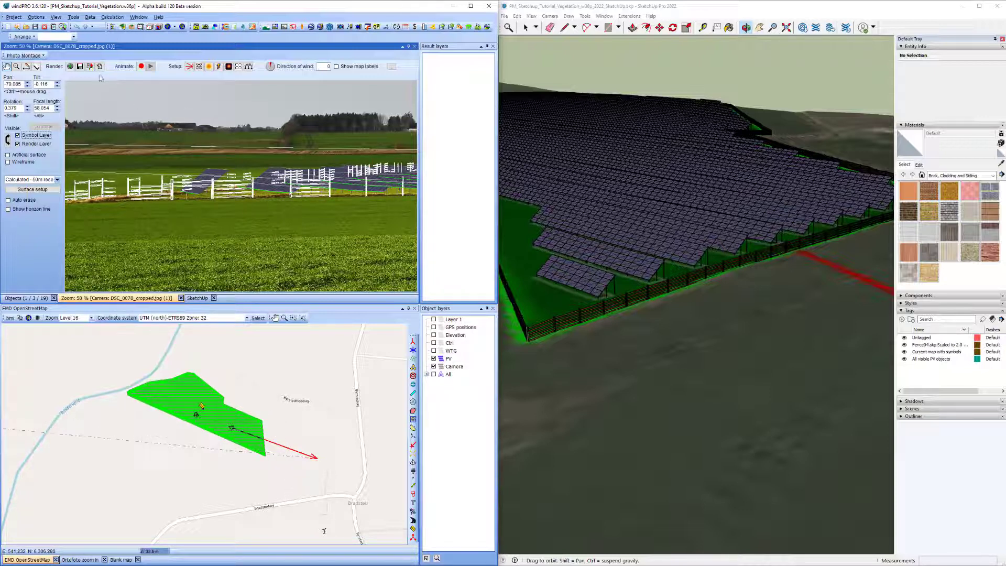
click(70, 67)
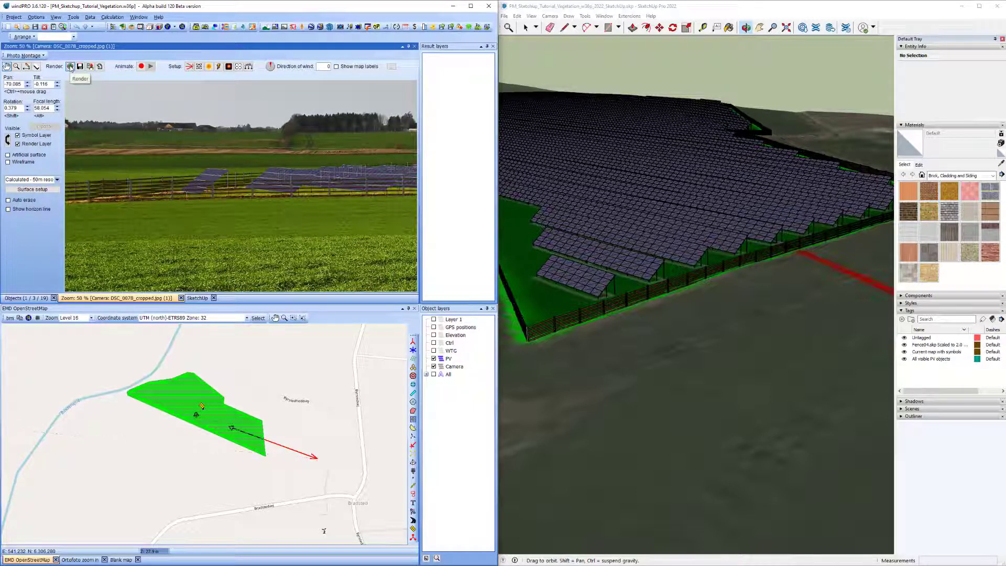
Step: Pan and zoom the rendered montage to inspect the fence in front of the panel rows
drag(189, 221, 280, 220)
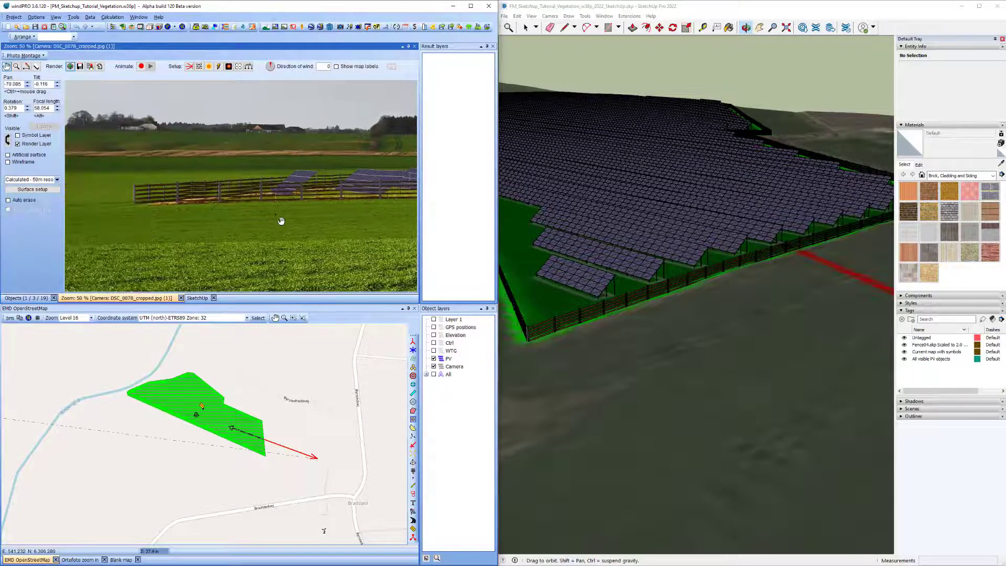
scroll(234, 182, up, 1)
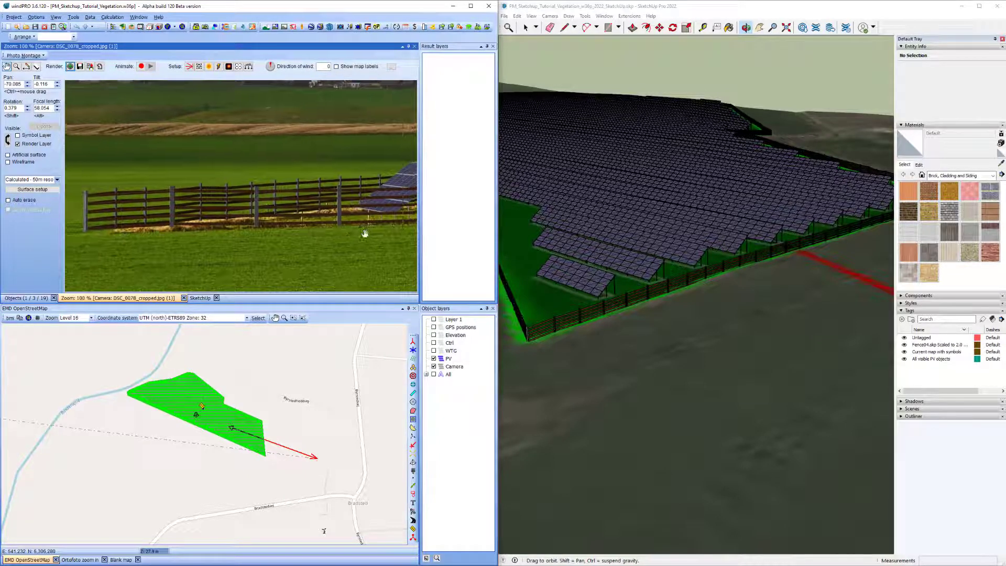
drag(364, 231, 150, 249)
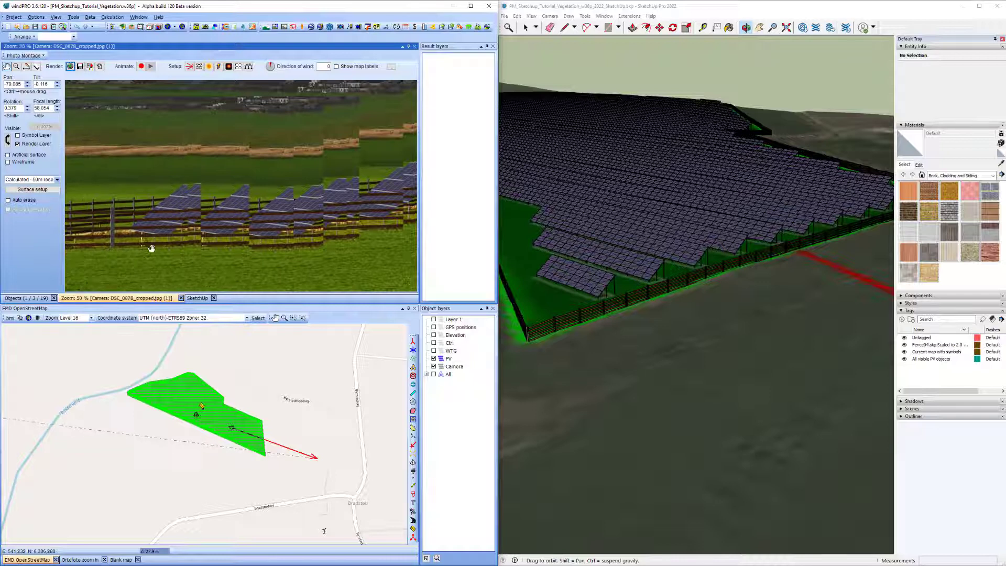
scroll(151, 248, down, 2)
scroll(215, 231, up, 1)
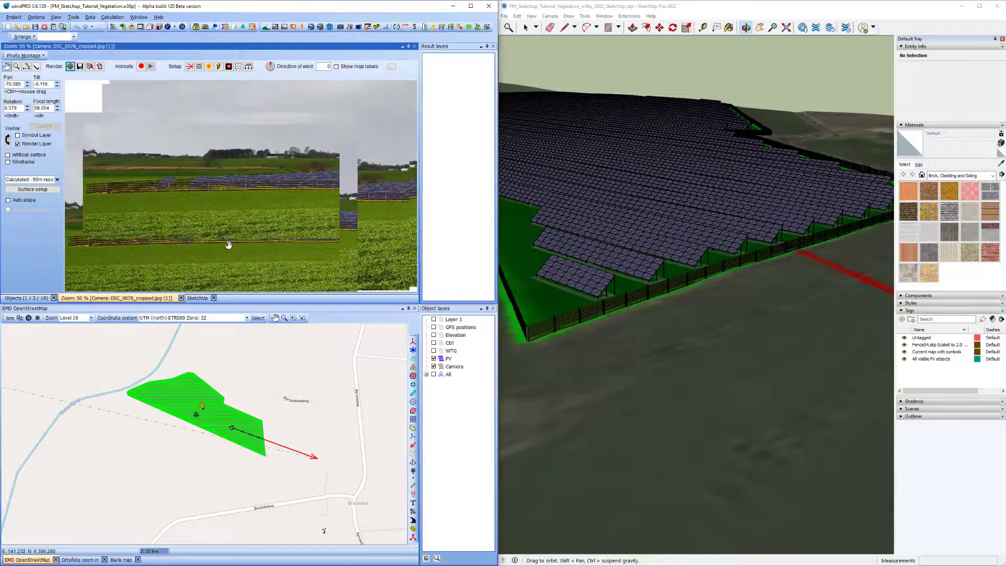
drag(248, 184, 366, 221)
drag(222, 231, 262, 233)
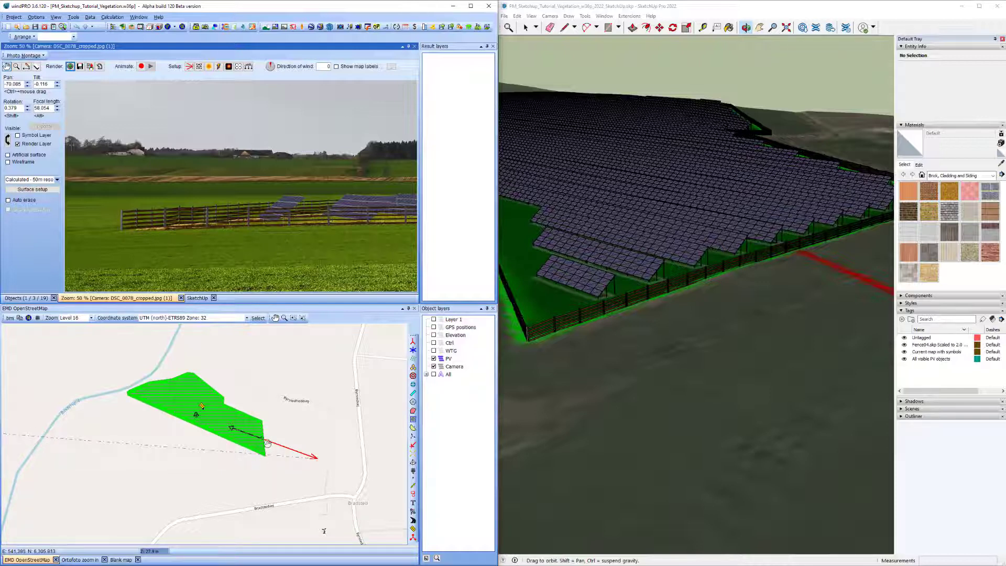
drag(321, 231, 186, 226)
drag(360, 224, 314, 226)
drag(224, 233, 236, 227)
drag(235, 227, 266, 226)
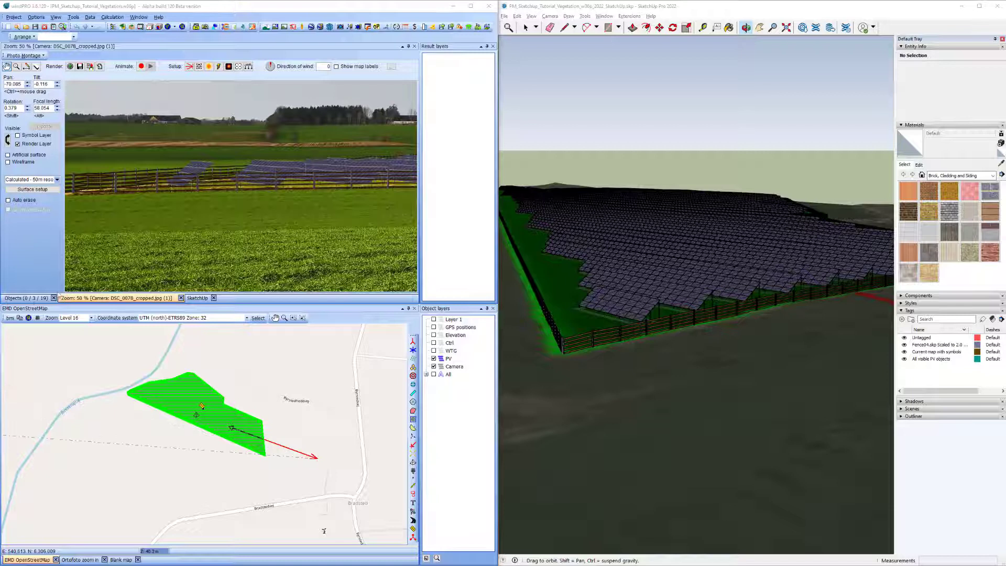
Step: Lower the 3D object's ambient light intensity and re-render the photo montage
click(29, 298)
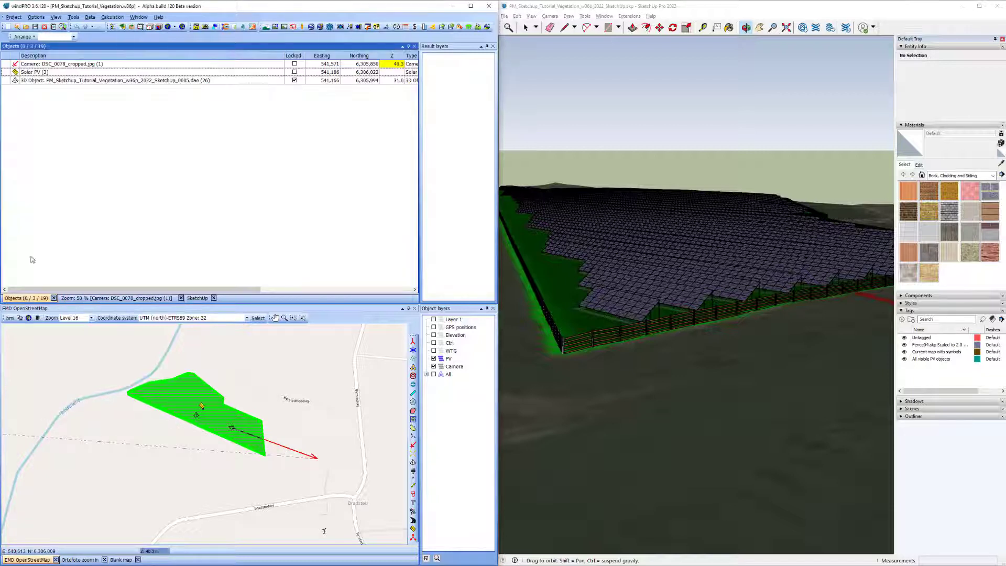
click(16, 82)
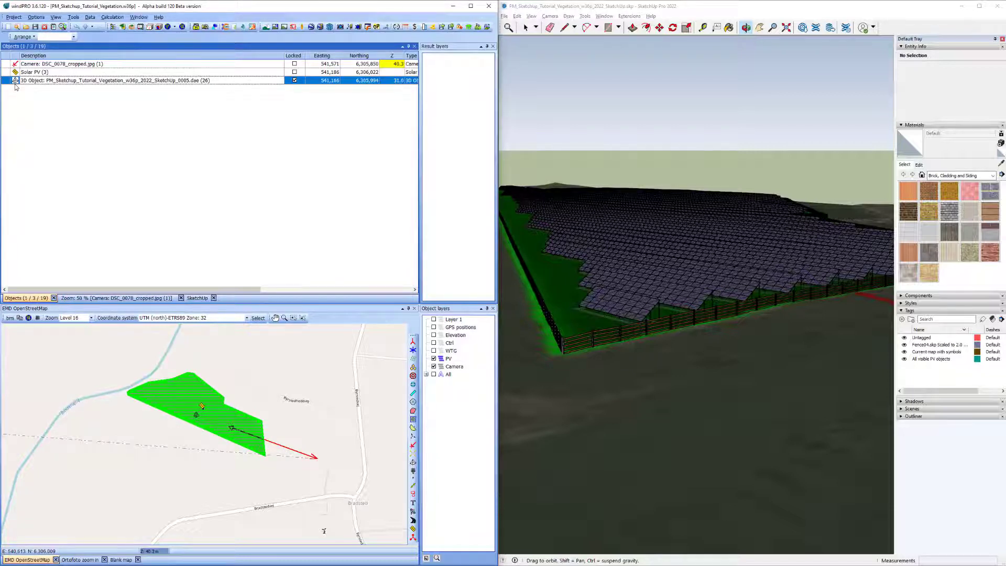
double_click(15, 82)
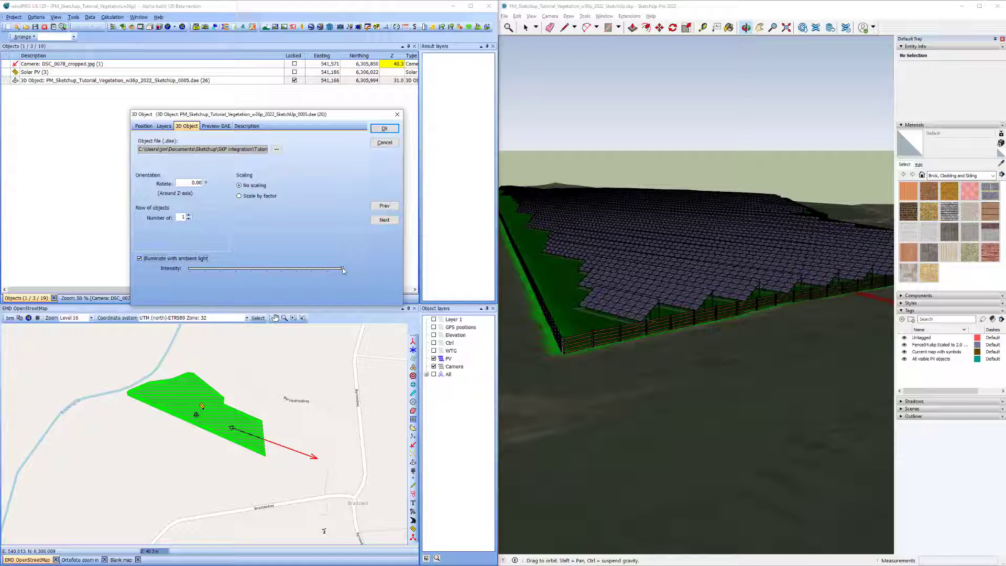
drag(342, 270, 244, 265)
click(388, 132)
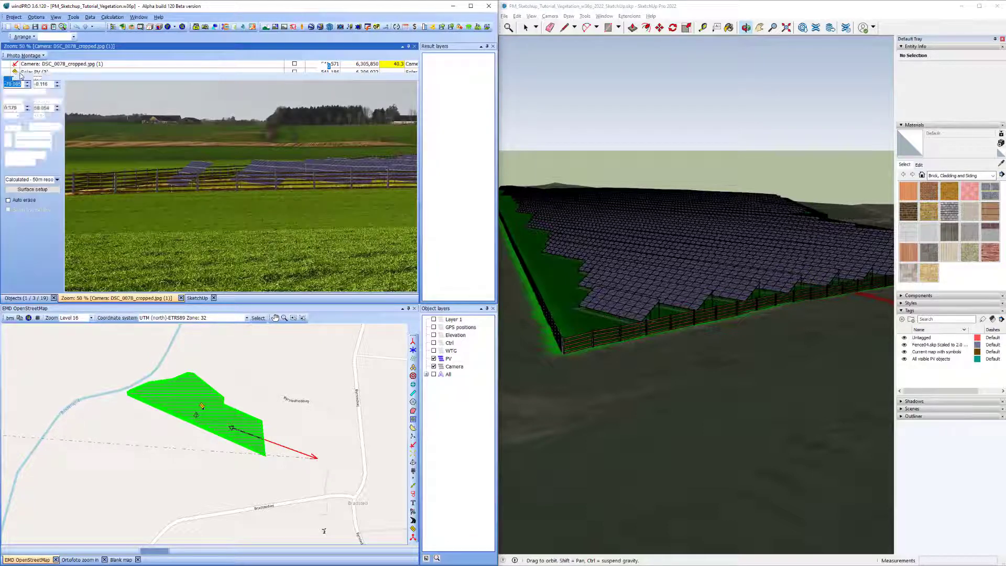
click(69, 67)
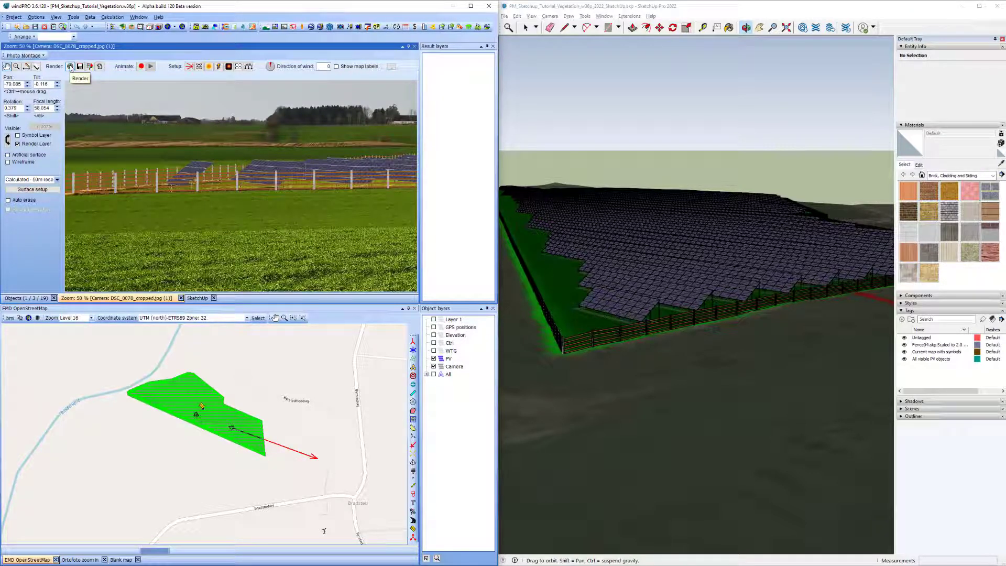
Step: Reopen the 3D object's properties and confirm the adjusted intensity
click(25, 297)
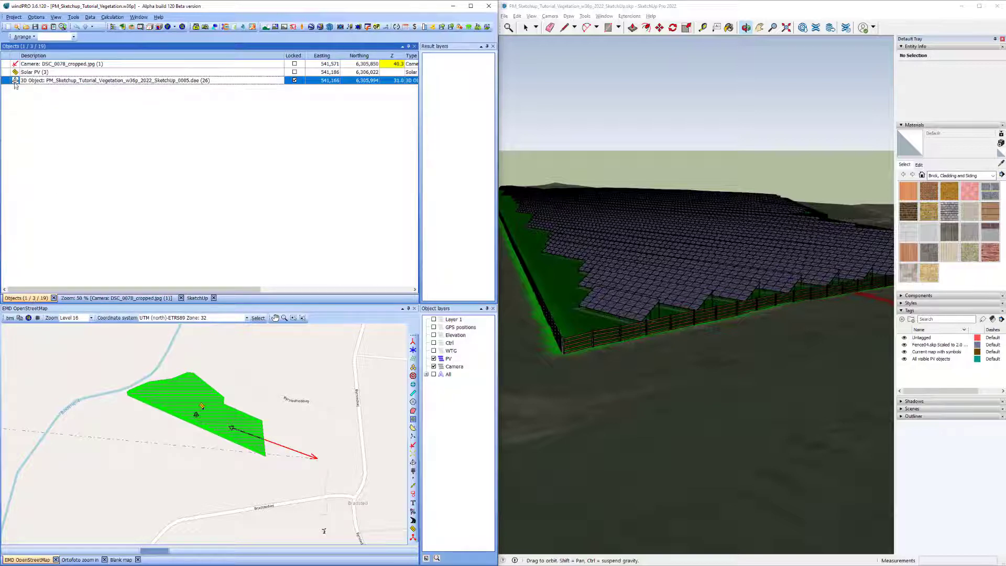
key(Return)
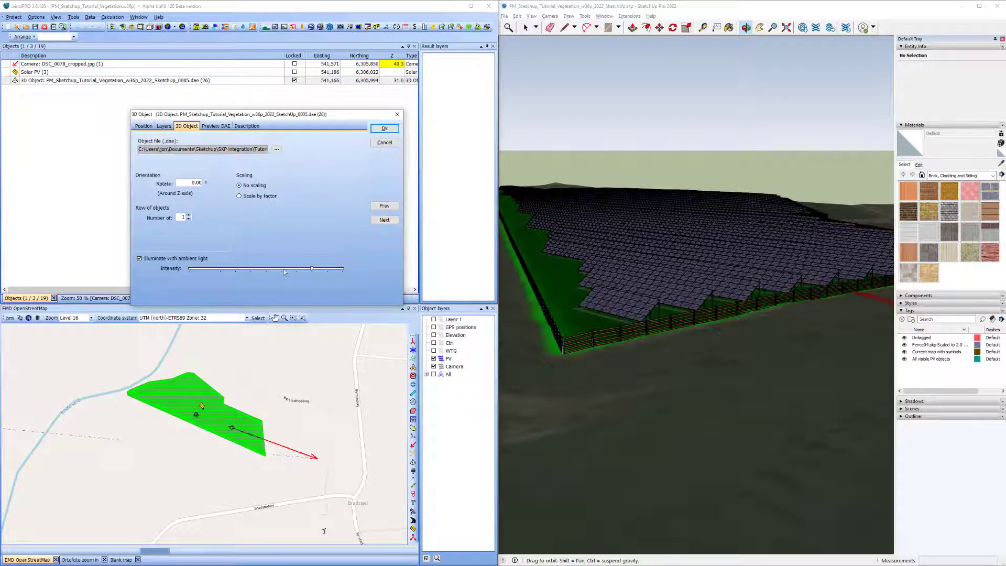
click(384, 128)
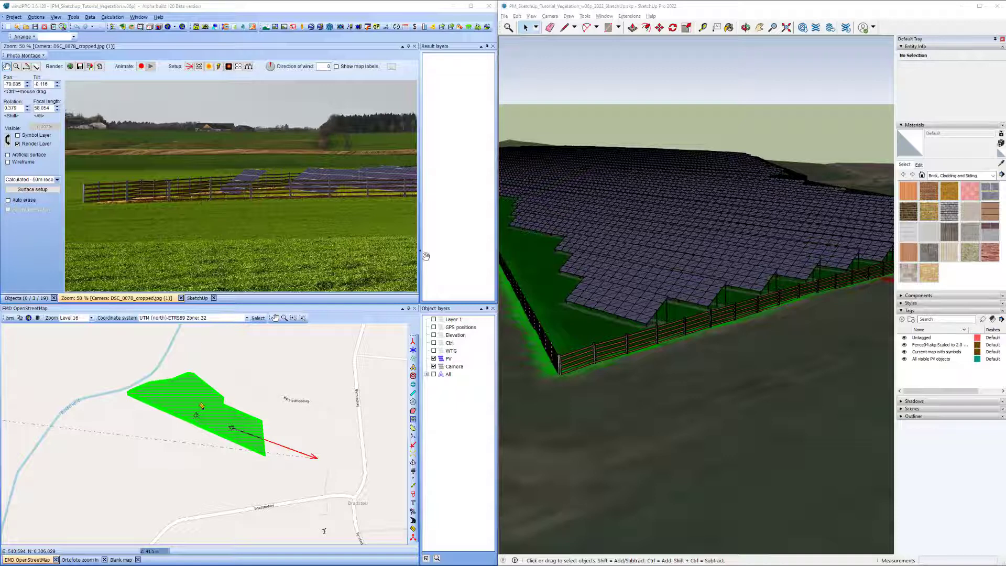
Step: Delete the exported 3D object in windPRO and two fence sections in the SketchUp model
click(29, 297)
click(16, 81)
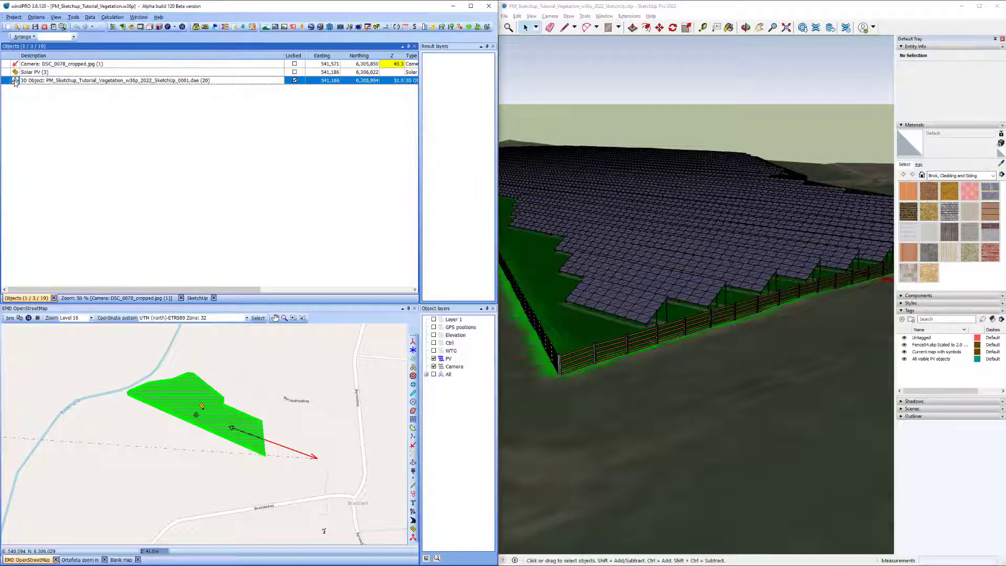
key(Delete)
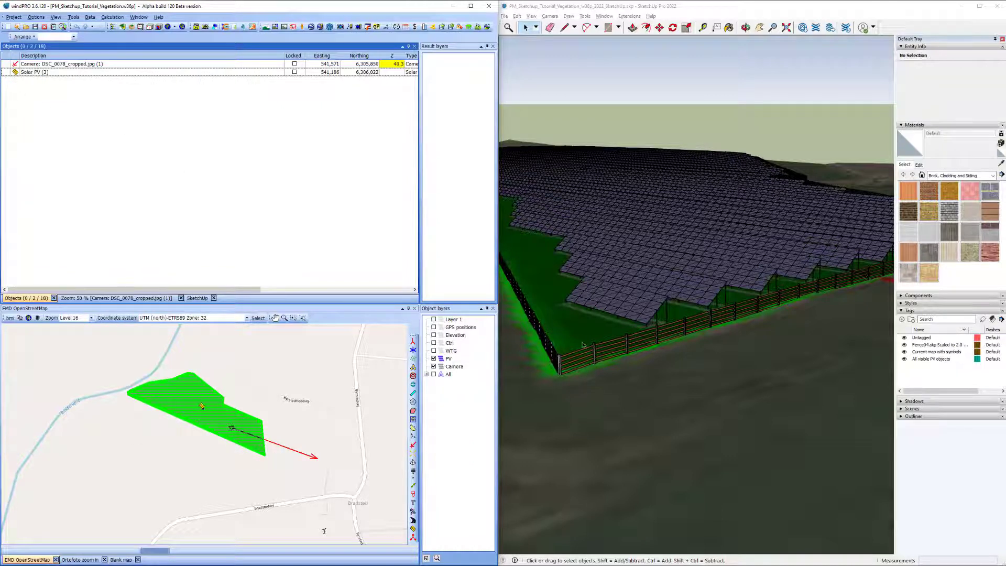
click(702, 325)
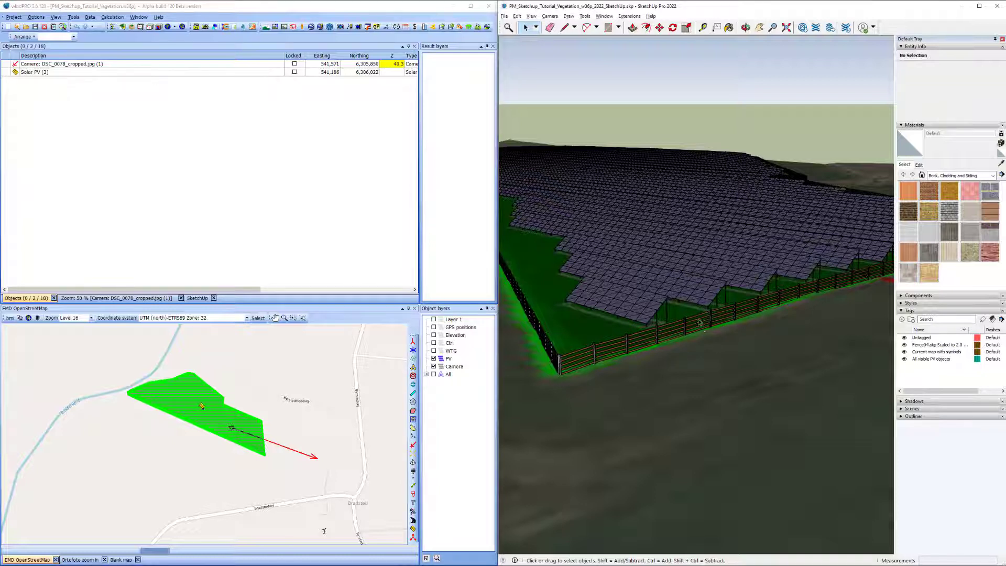
click(702, 330)
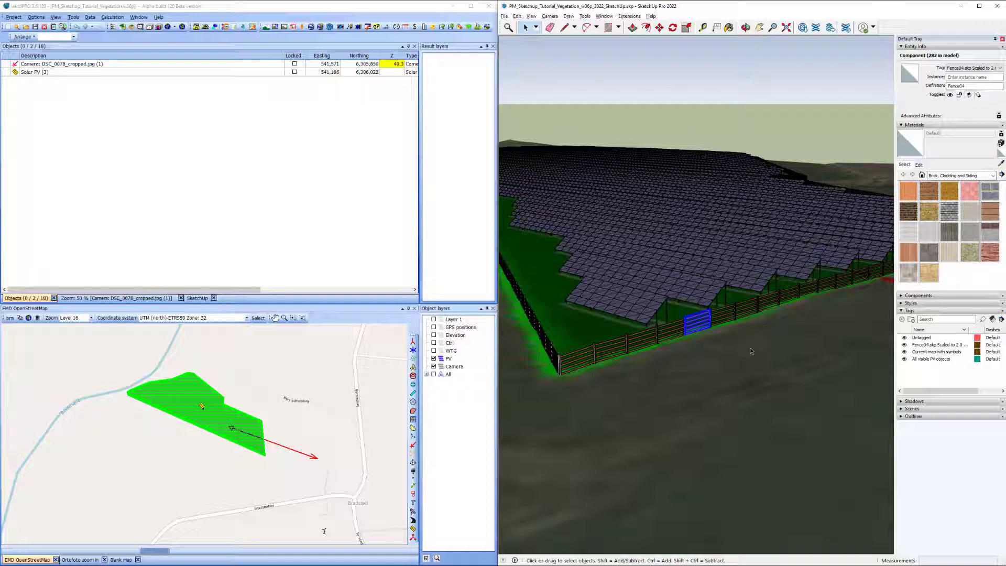
key(Delete)
click(726, 318)
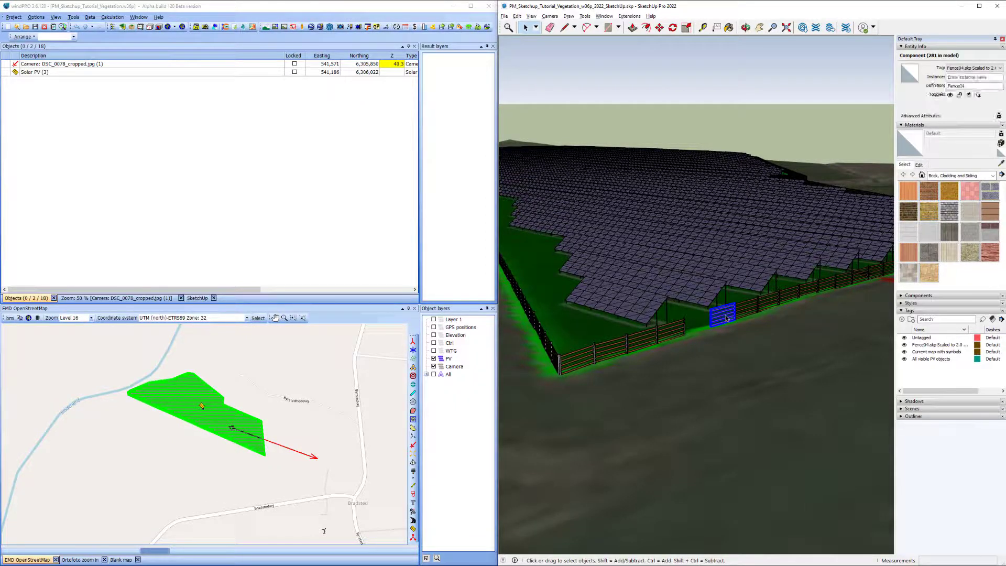
key(Delete)
Step: Open the fence component and inspect a fence piece in Entity Info
click(651, 338)
double_click(651, 338)
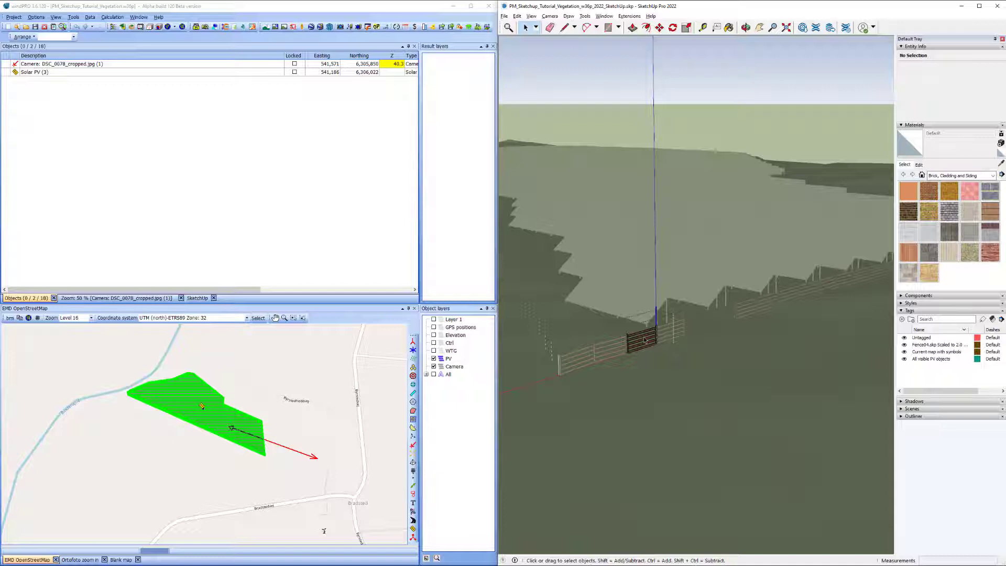
click(645, 339)
key(Escape)
click(645, 346)
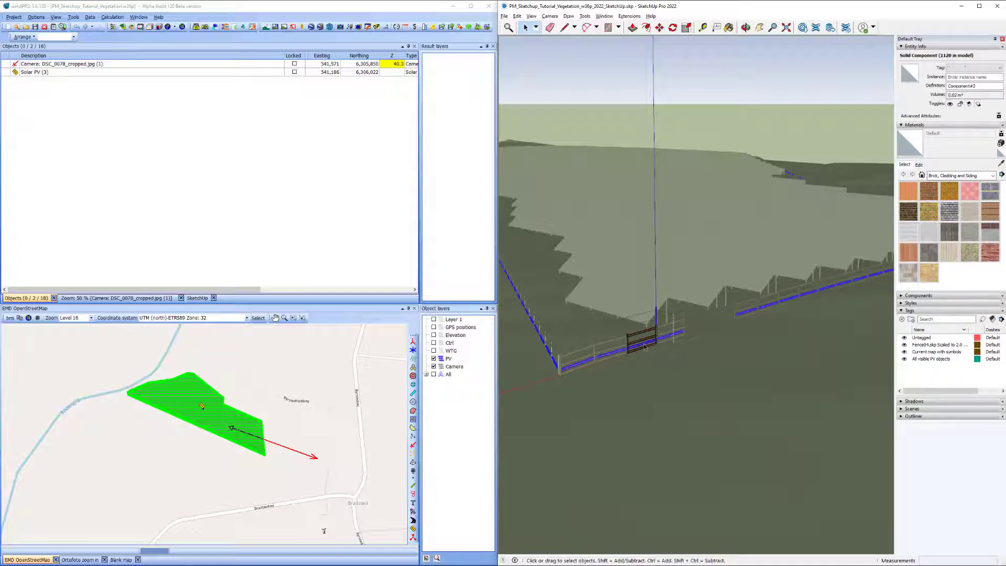
key(Escape)
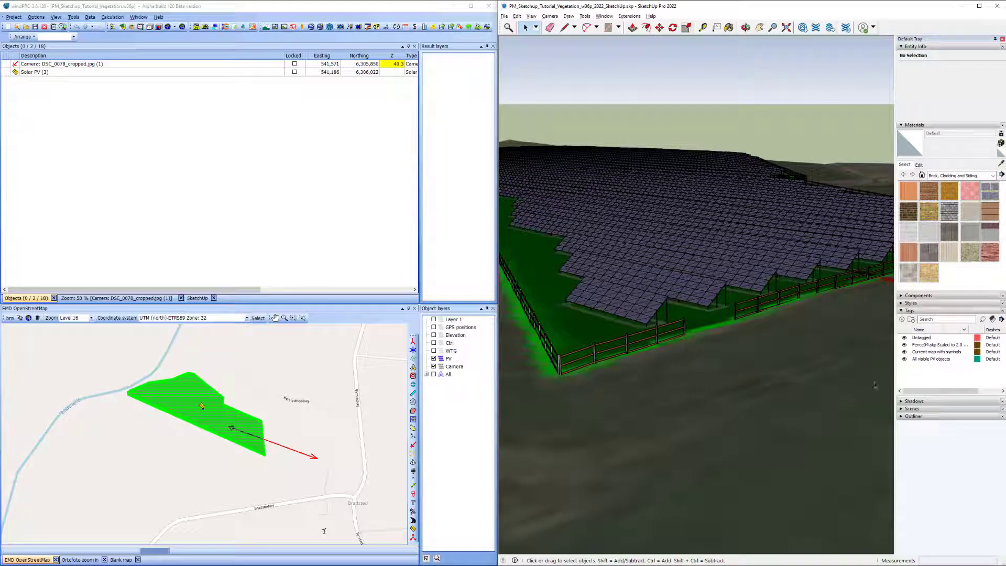
Step: Hide the map ground and solar panel tags so only the fence remains visible
click(904, 345)
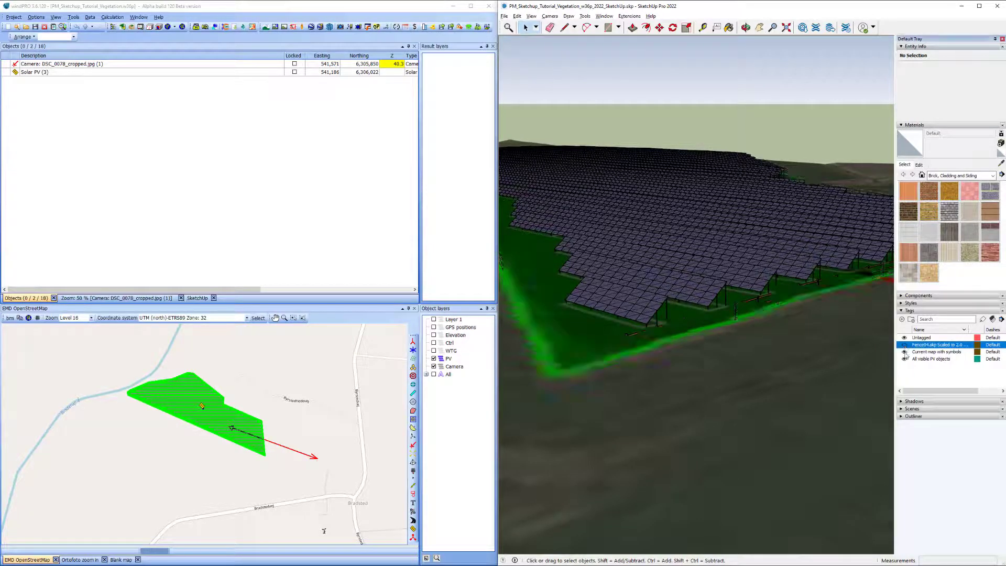
click(905, 347)
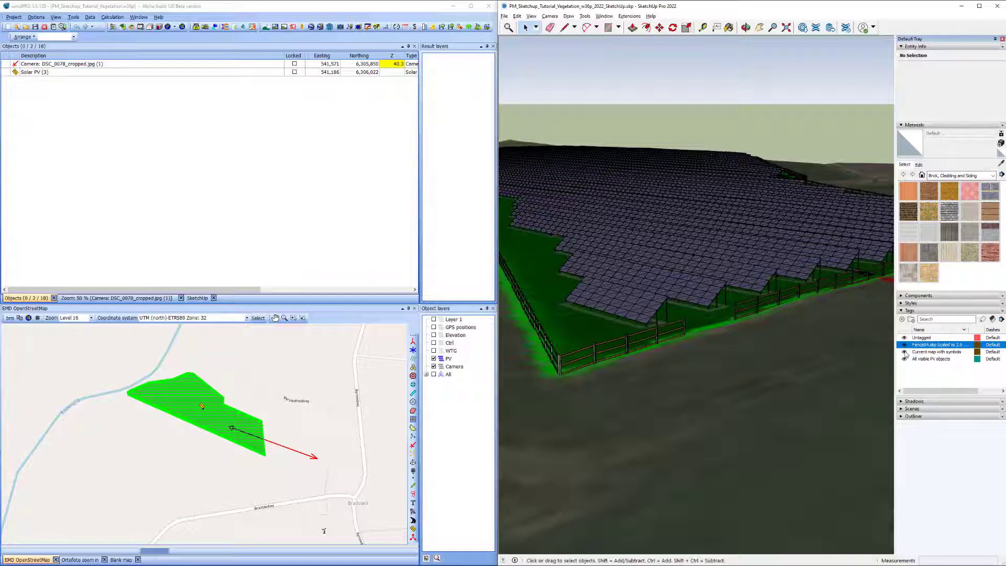
click(904, 353)
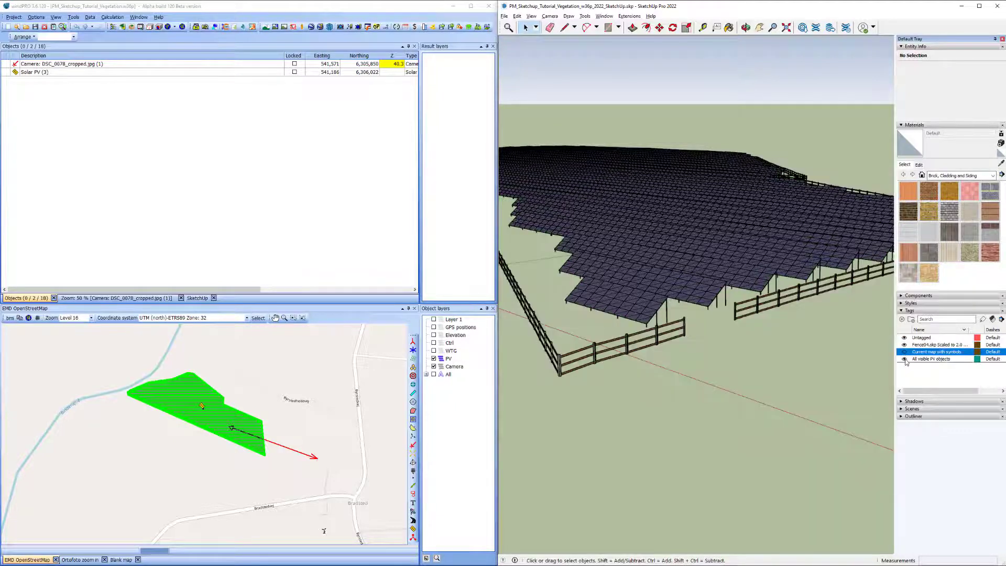
click(904, 359)
scroll(714, 341, down, 8)
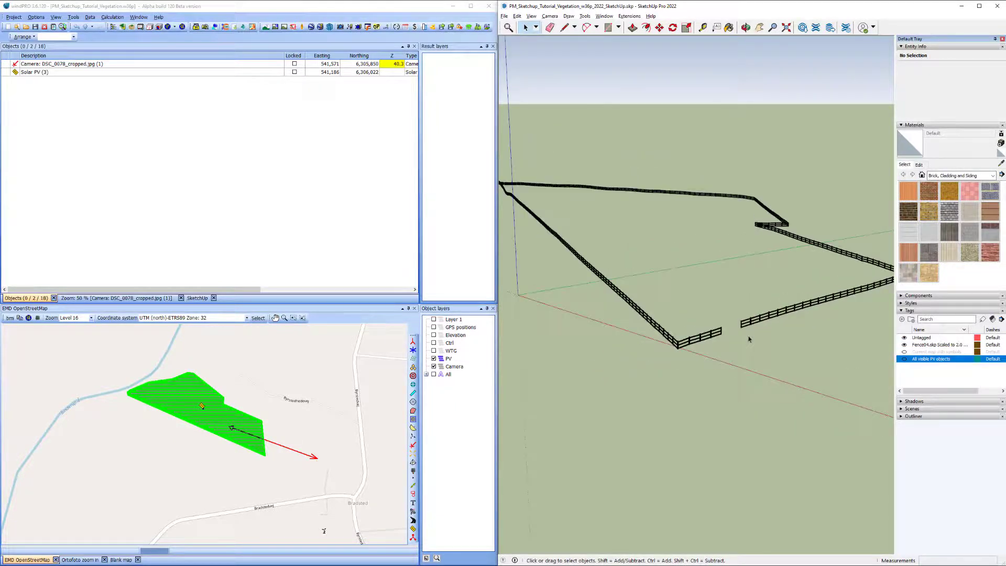
Step: Window-select the whole fence and export it to windPRO via Tools > Export selected items
drag(522, 166, 867, 378)
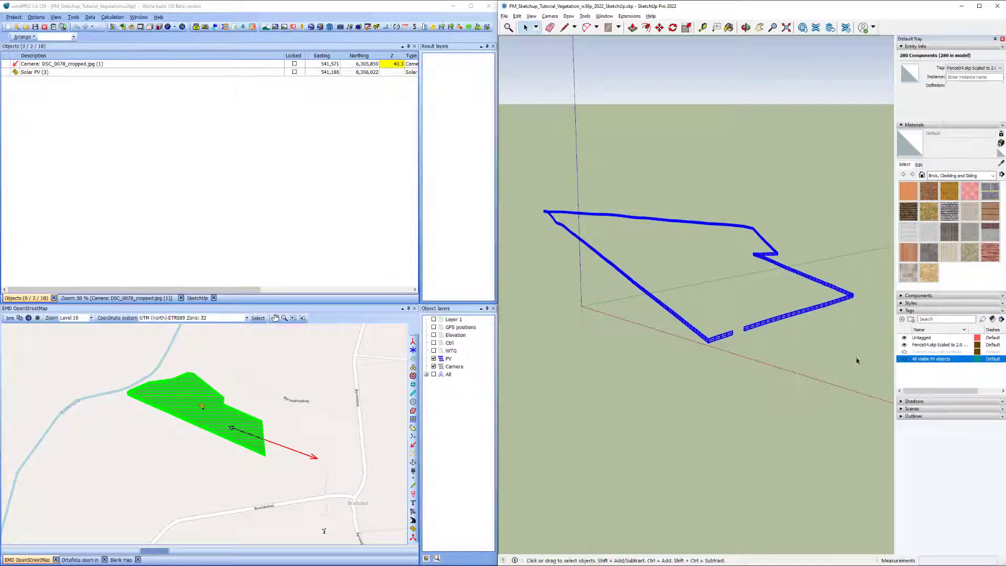
click(584, 16)
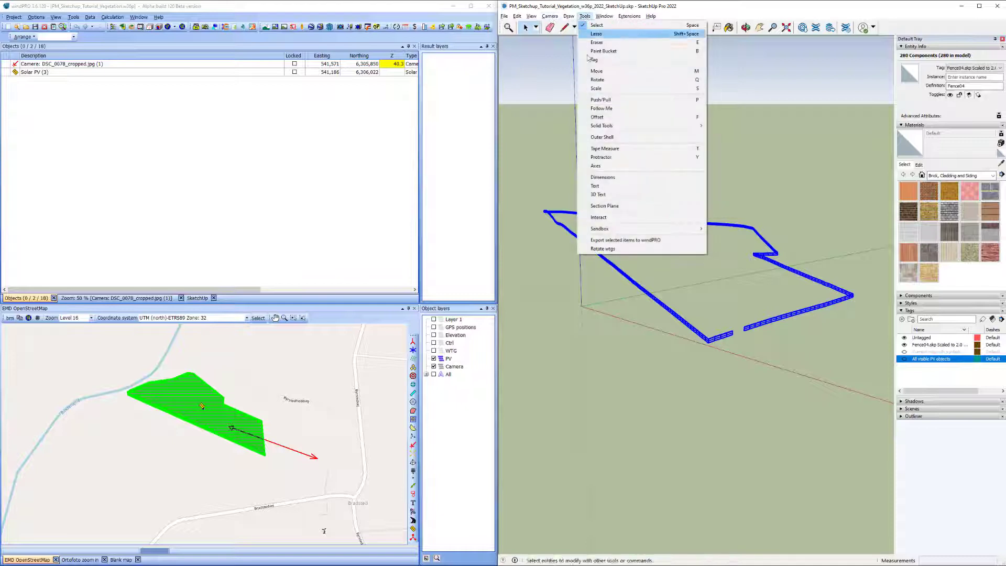
click(654, 239)
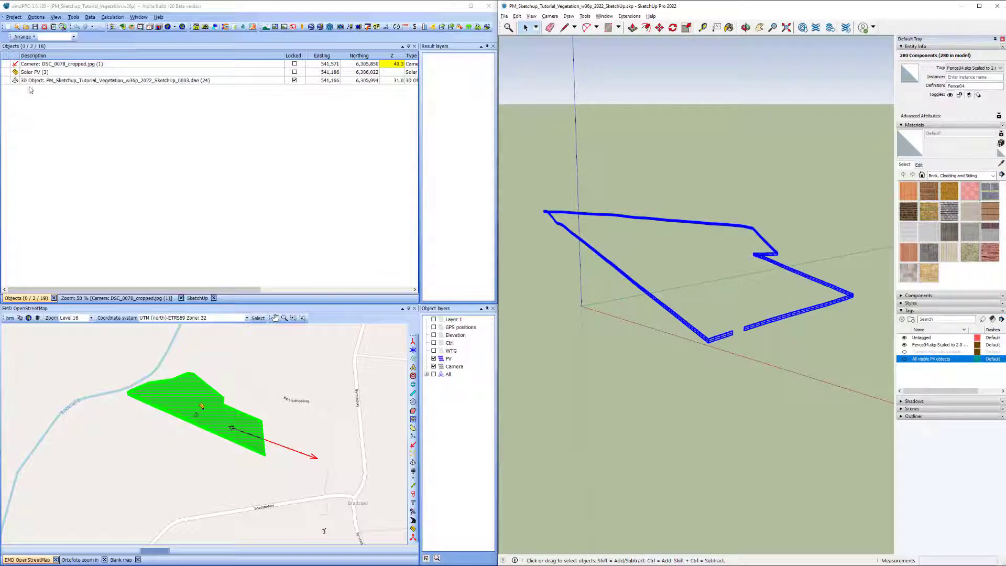
Step: Show the 50 % photo montage rendering the re-imported fence in front of the solar panel rows
click(159, 300)
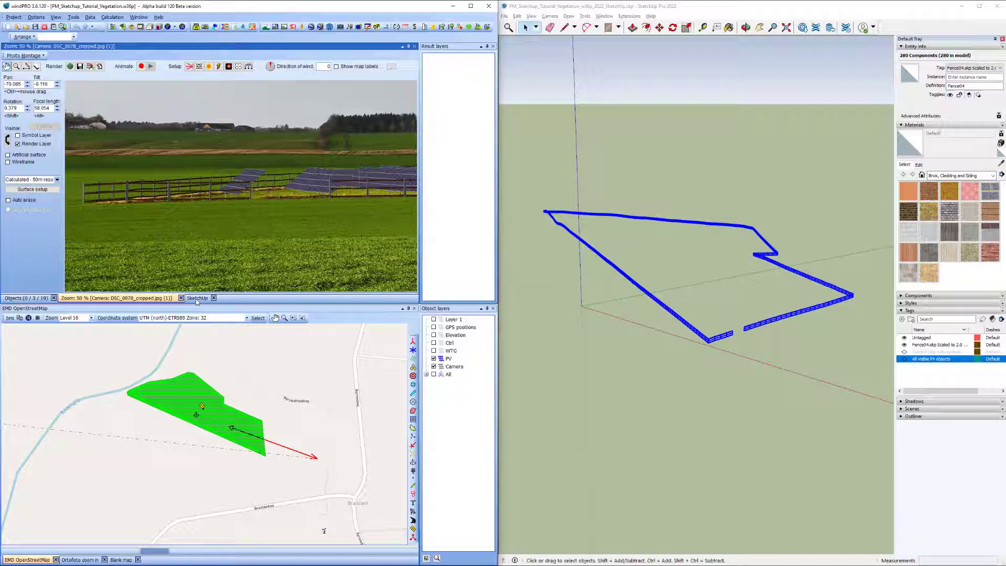
Step: Create a copy of the FENCE exporter's template and save it as MyFence.skp
click(197, 299)
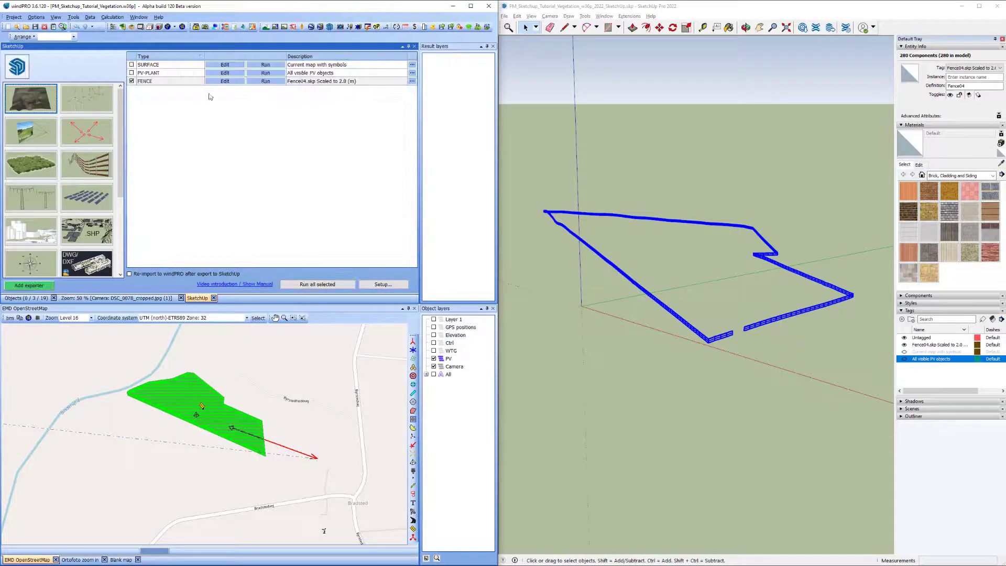
click(225, 81)
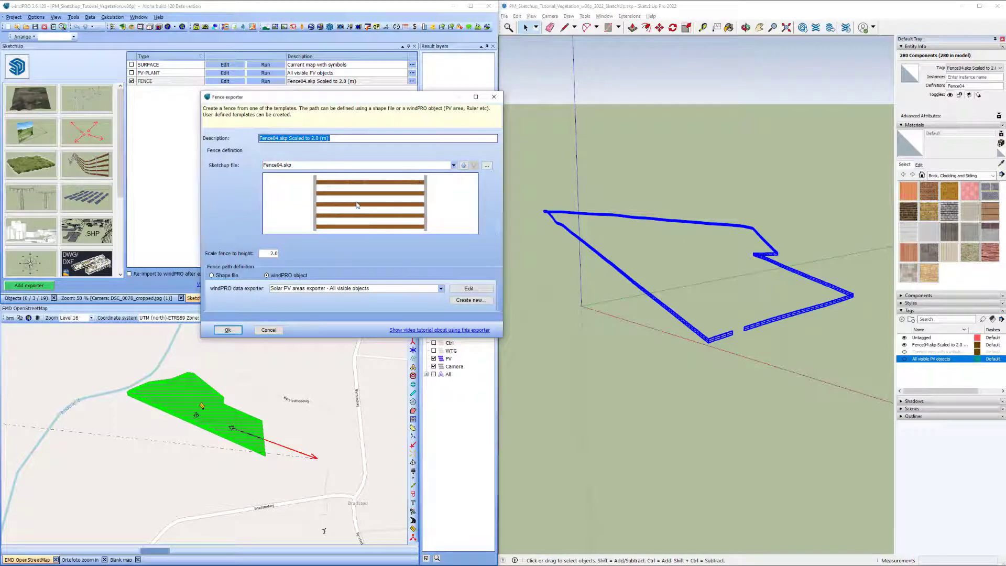
click(487, 166)
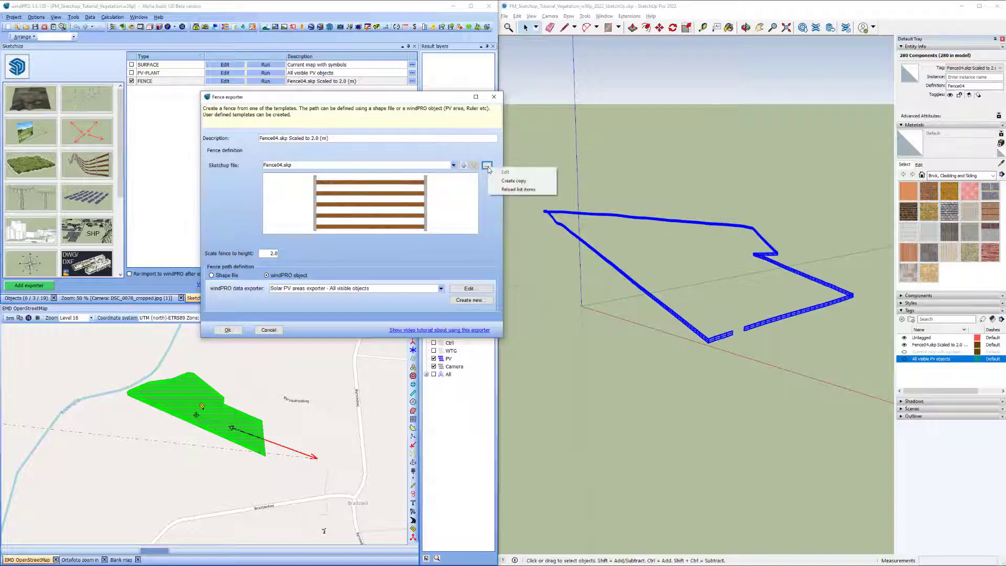
click(513, 181)
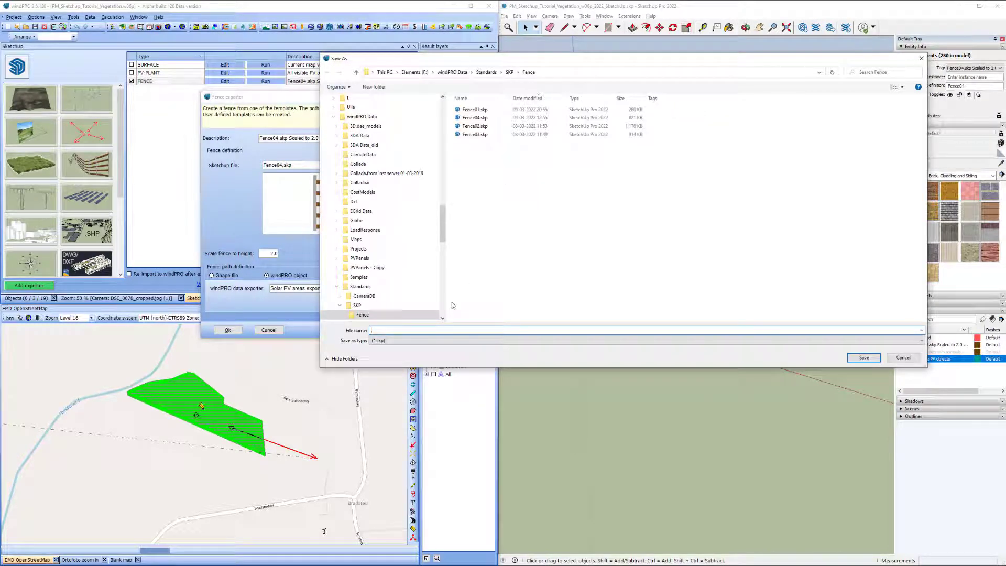
text(MyFence)
key(Return)
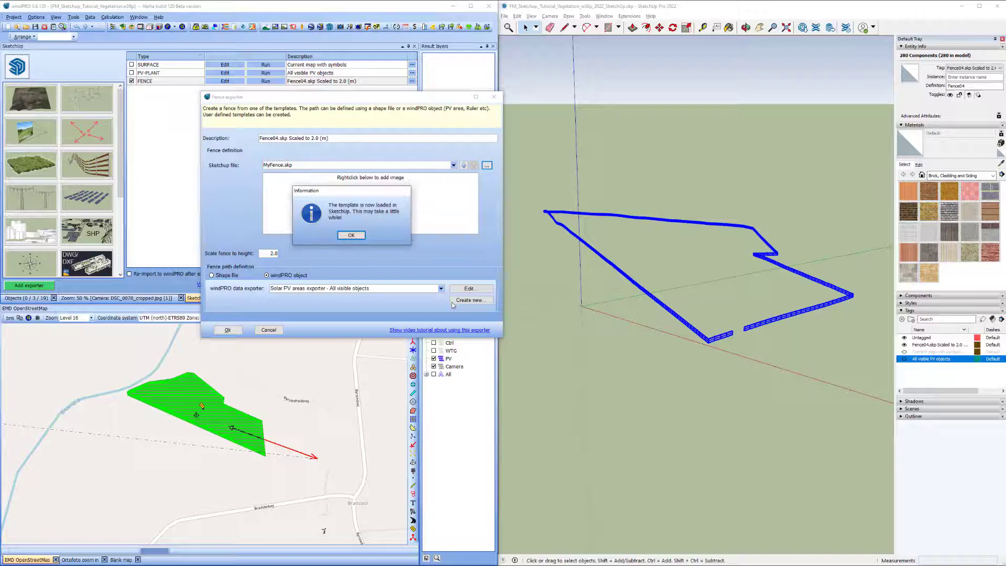
Step: Dismiss the windPRO template-loading notice and the SketchUp 2022 file version message
click(352, 236)
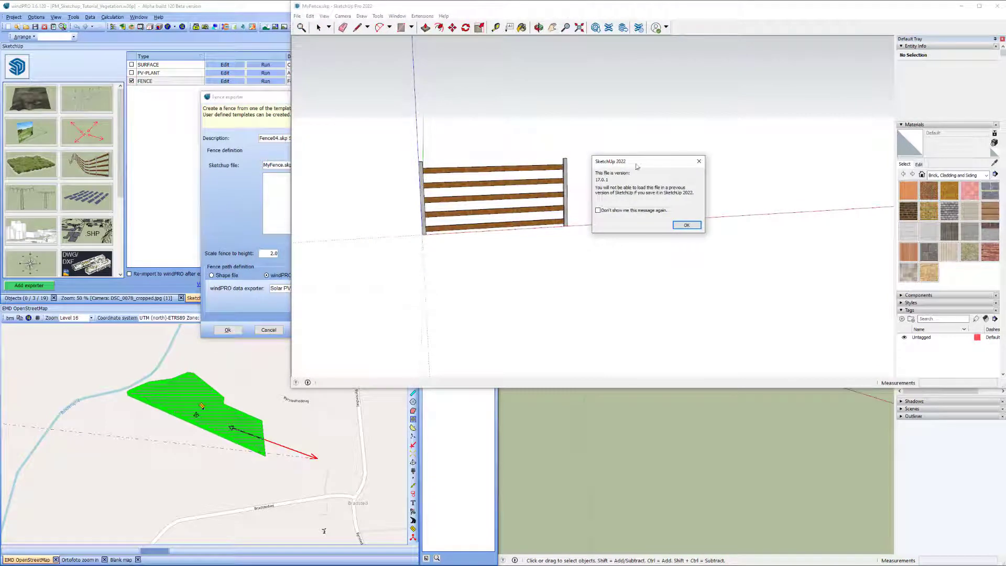
drag(641, 165, 629, 154)
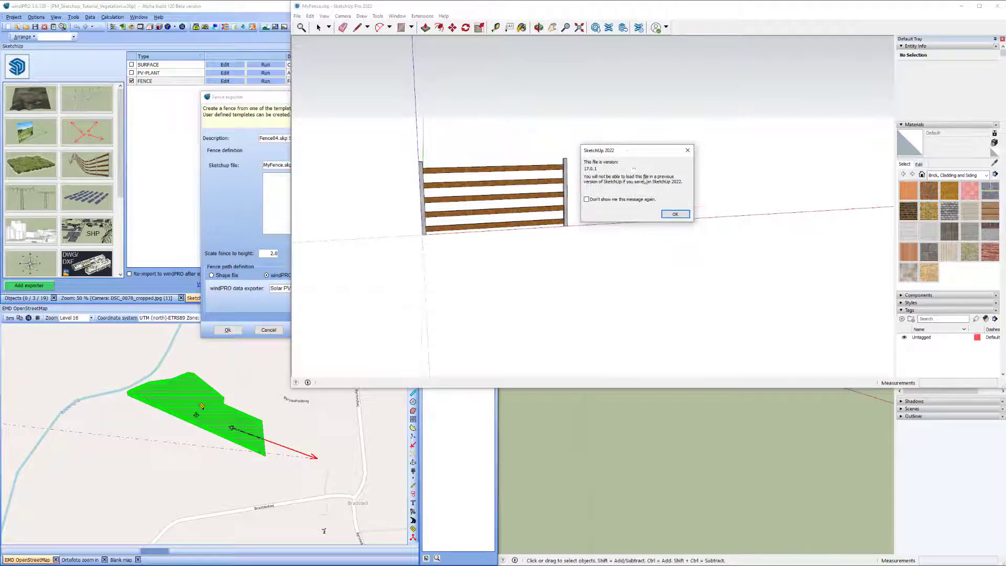
click(675, 215)
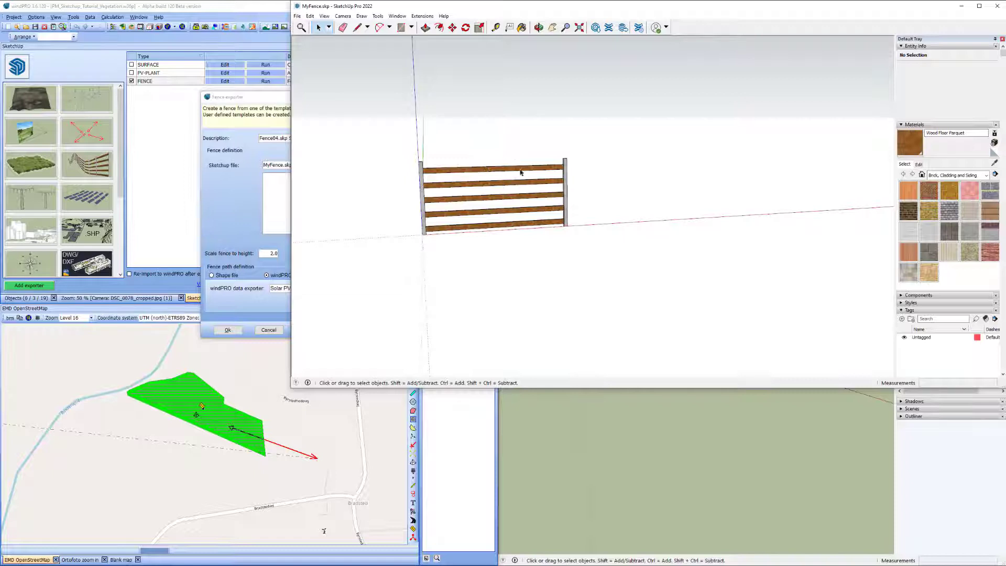
Step: Delete two rails inside the fence group, leaving a three-rail fence
double_click(497, 185)
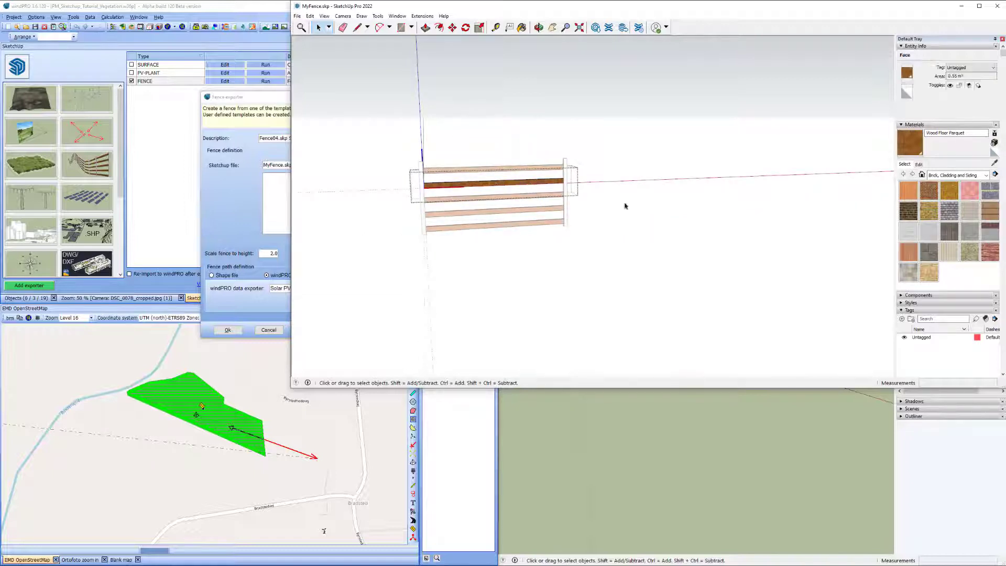
click(640, 202)
click(553, 184)
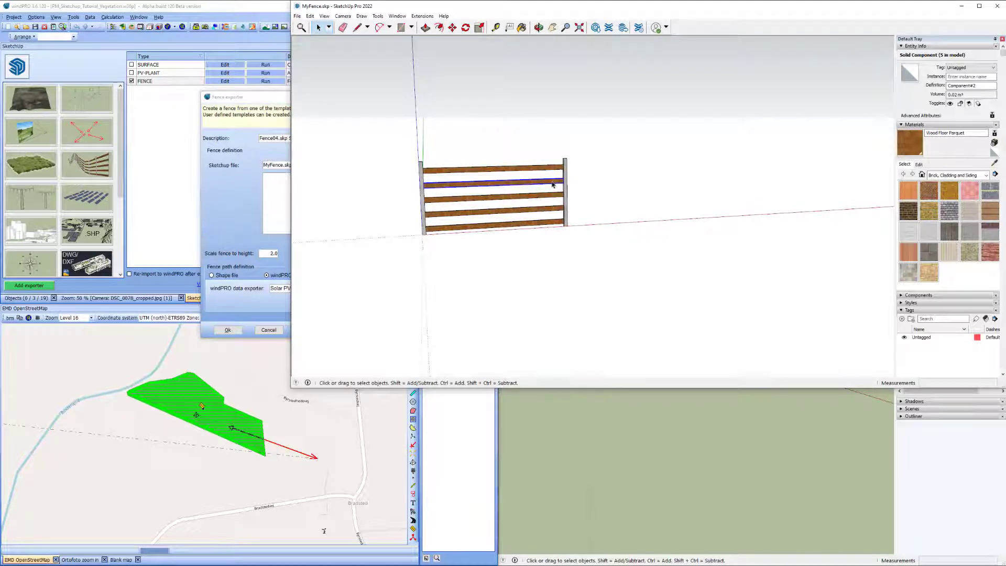
key(Delete)
click(540, 210)
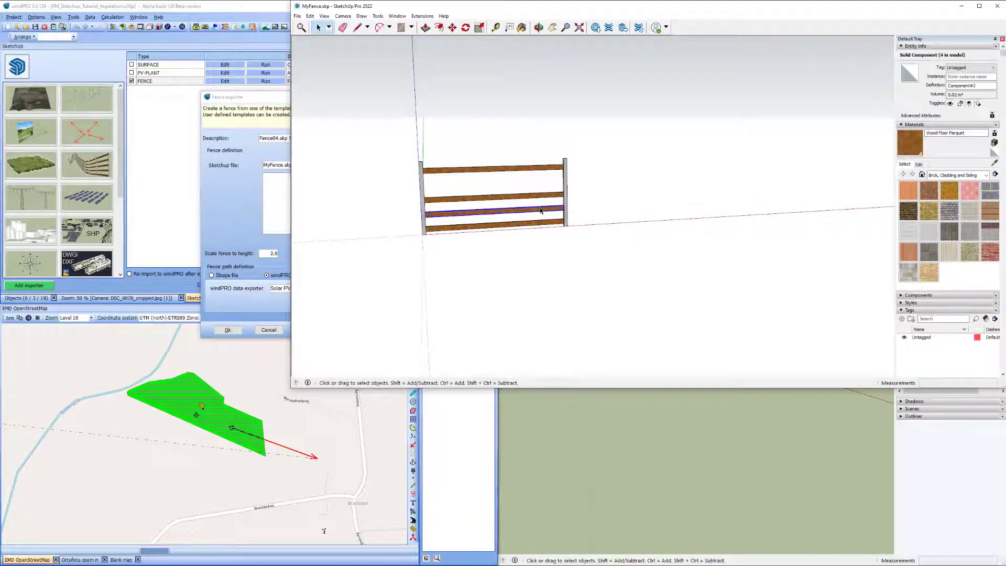
key(Delete)
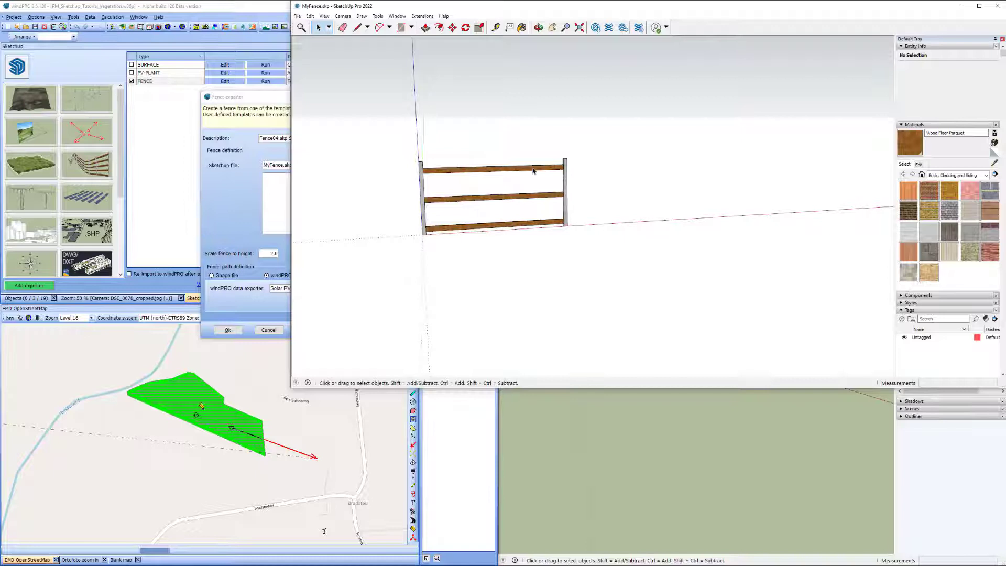
Step: Paint the whole fence with the Concrete Aggregate Smoke material, then exit the group
click(956, 175)
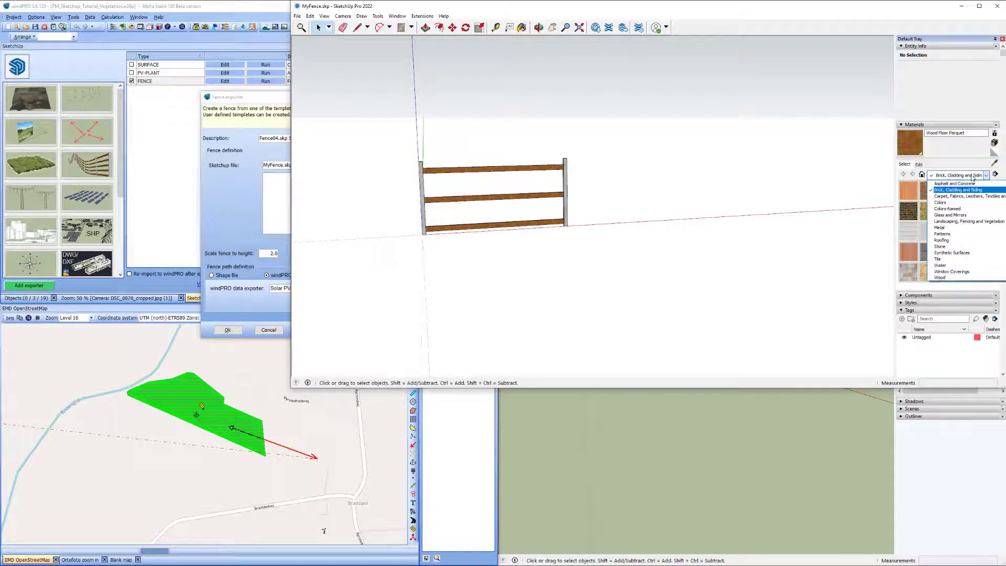
click(954, 183)
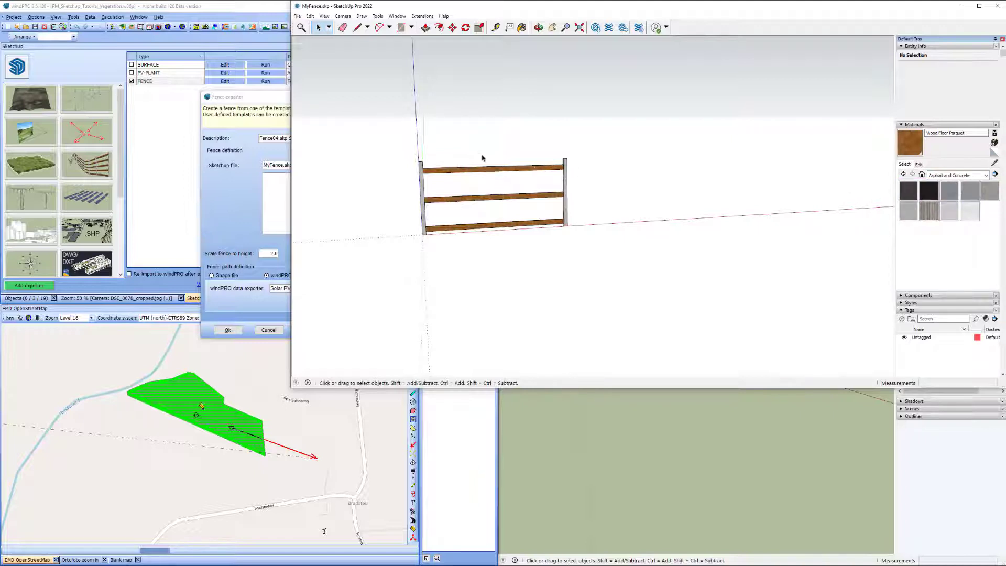
click(990, 191)
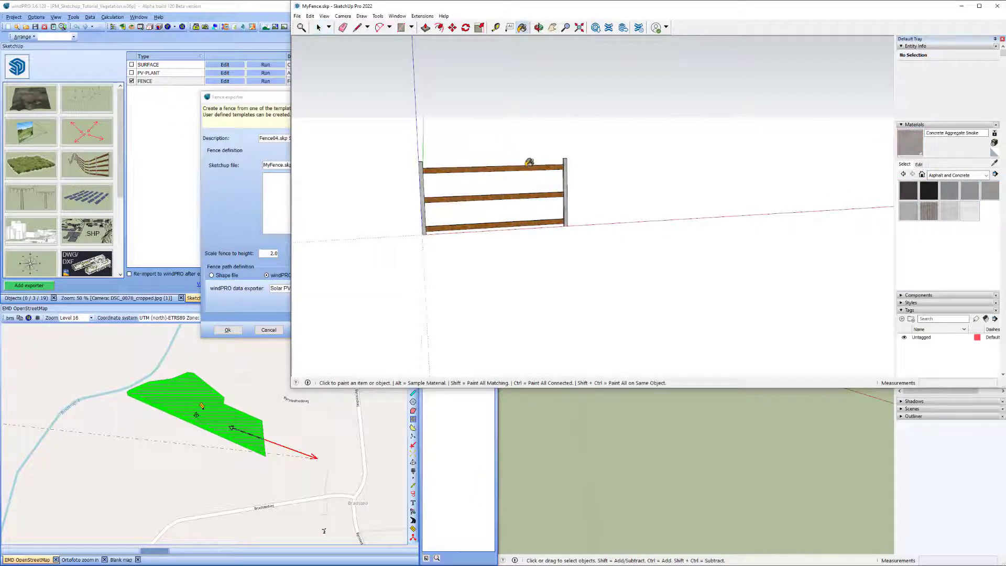
click(319, 28)
click(475, 170)
double_click(476, 170)
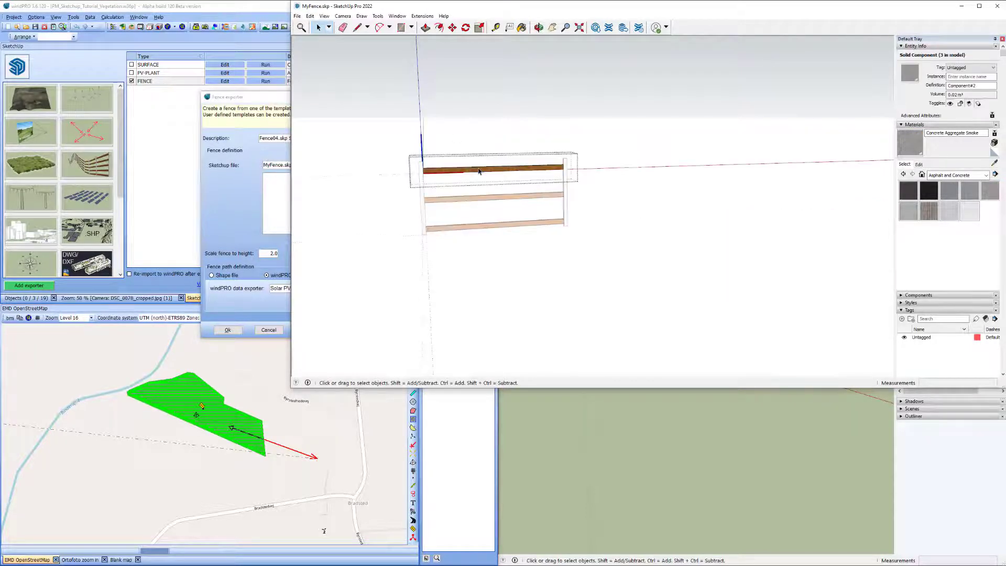
triple_click(479, 169)
click(990, 190)
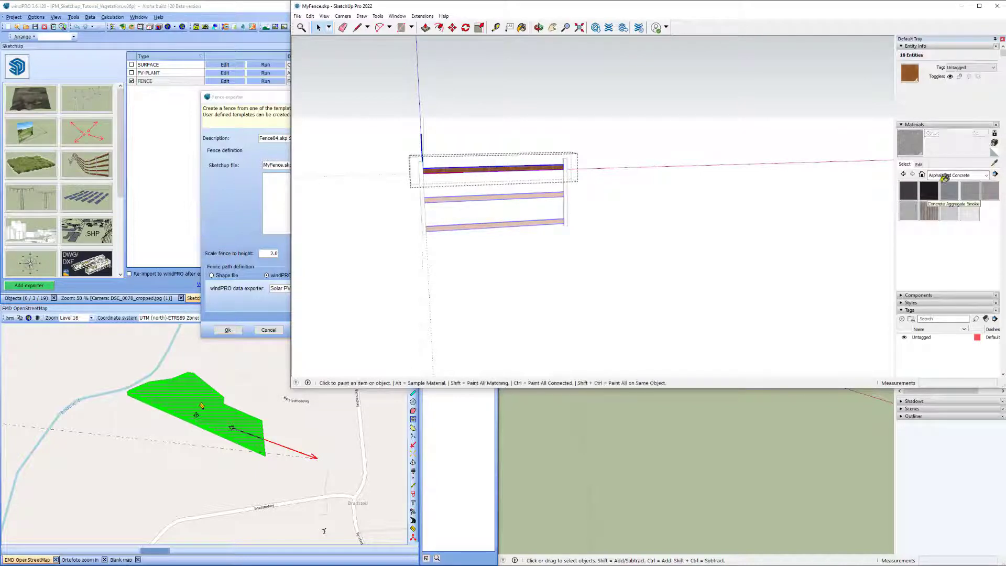
click(537, 163)
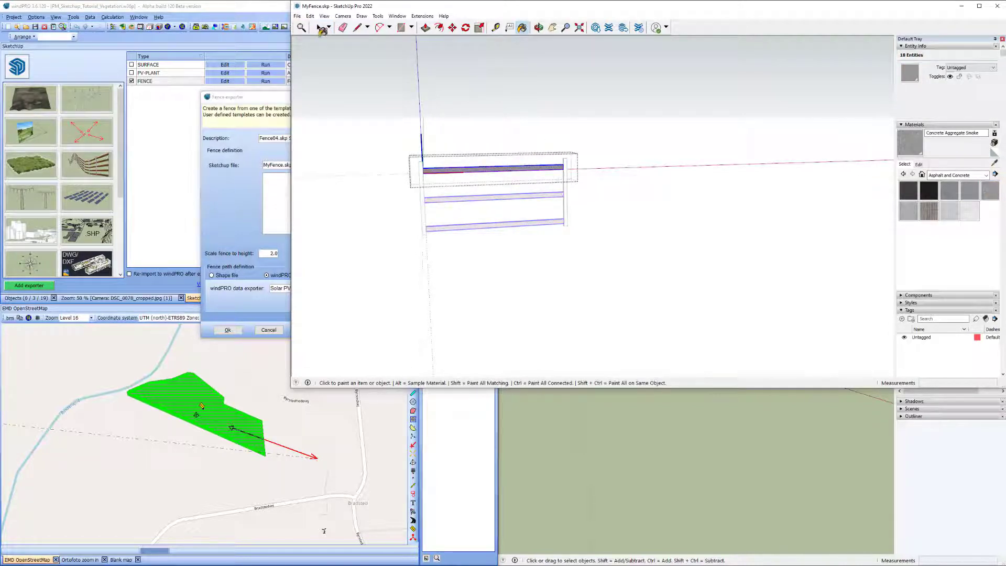
click(319, 27)
click(535, 97)
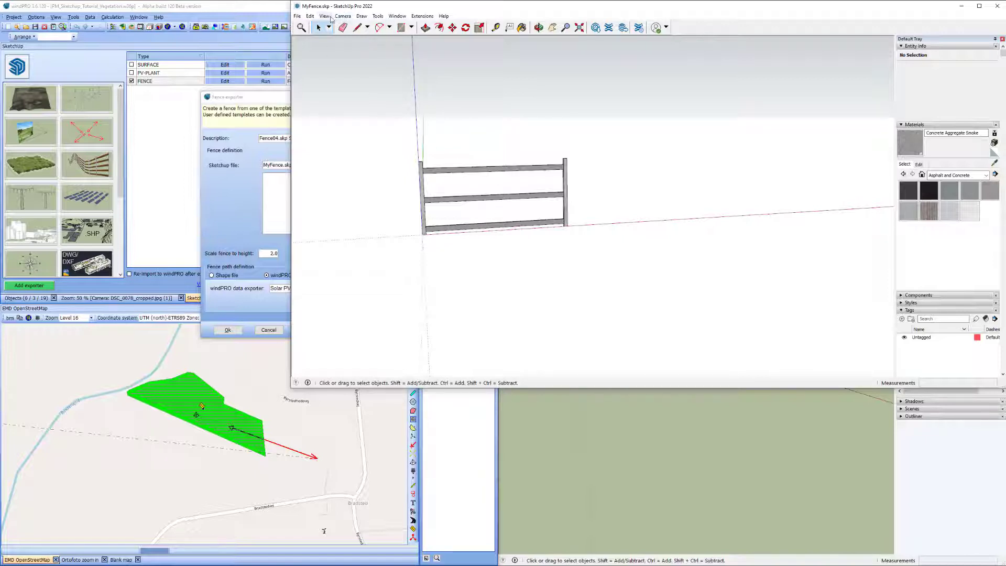
Step: Hide the drawing axes and tilt the view slightly to frame the fence
click(325, 16)
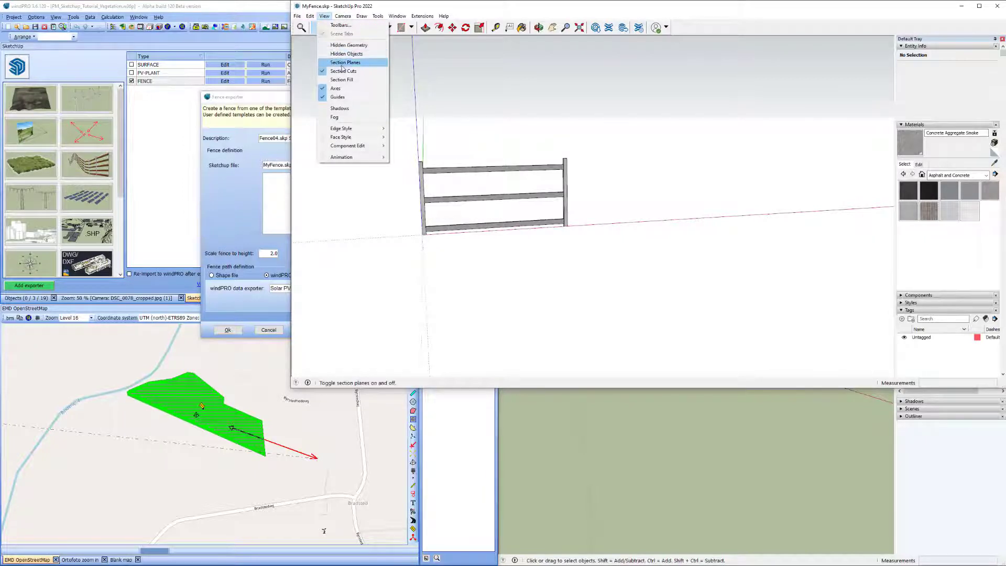
click(338, 89)
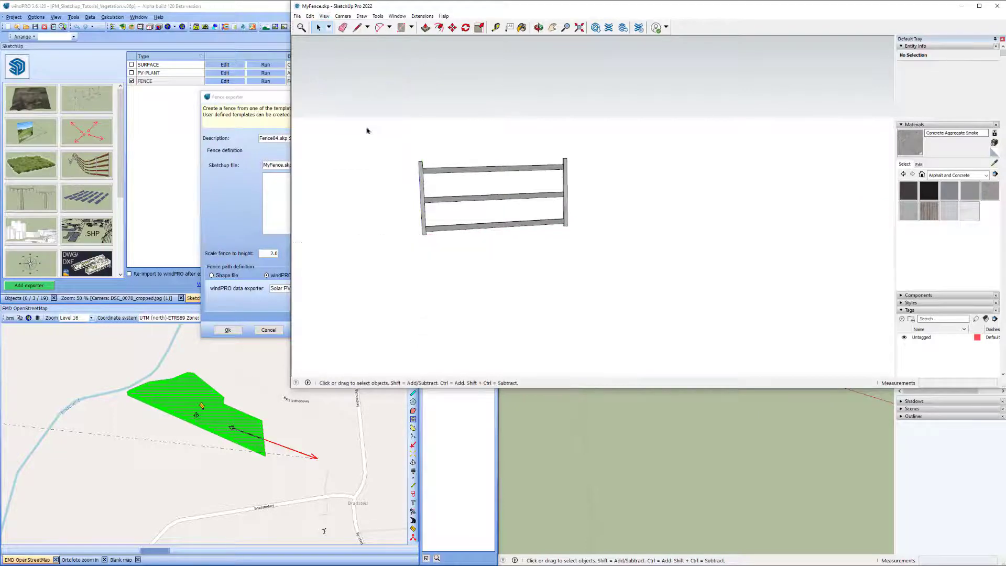
click(538, 27)
drag(413, 233, 393, 220)
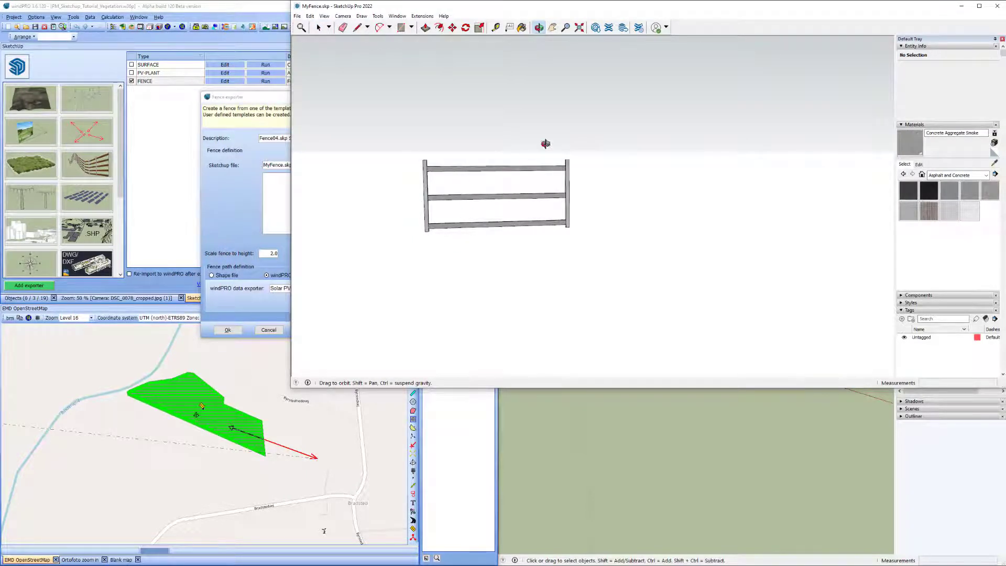
Step: Capture a region image around the grey fence and copy it to the clipboard
key(ctrl+Print)
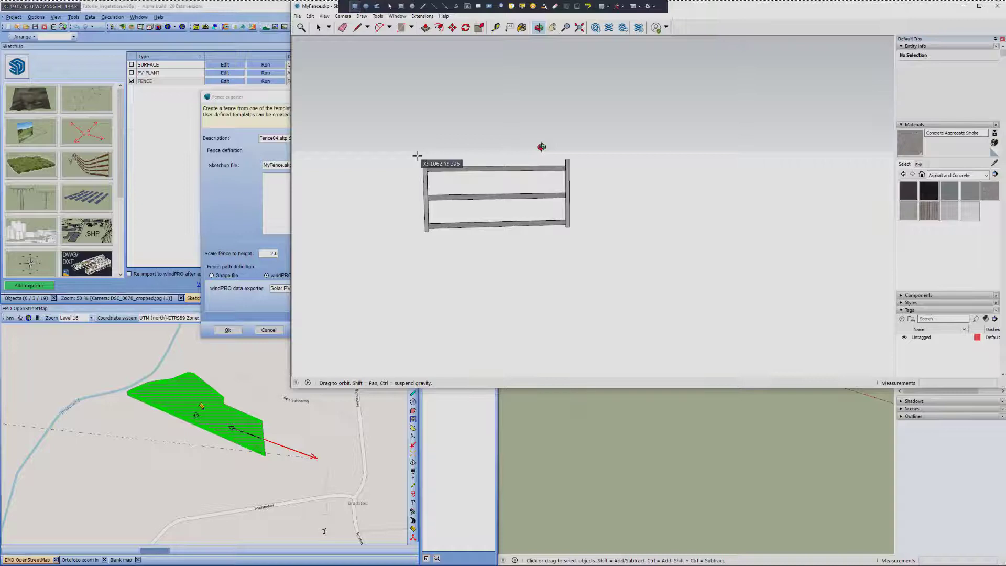
drag(417, 156, 576, 235)
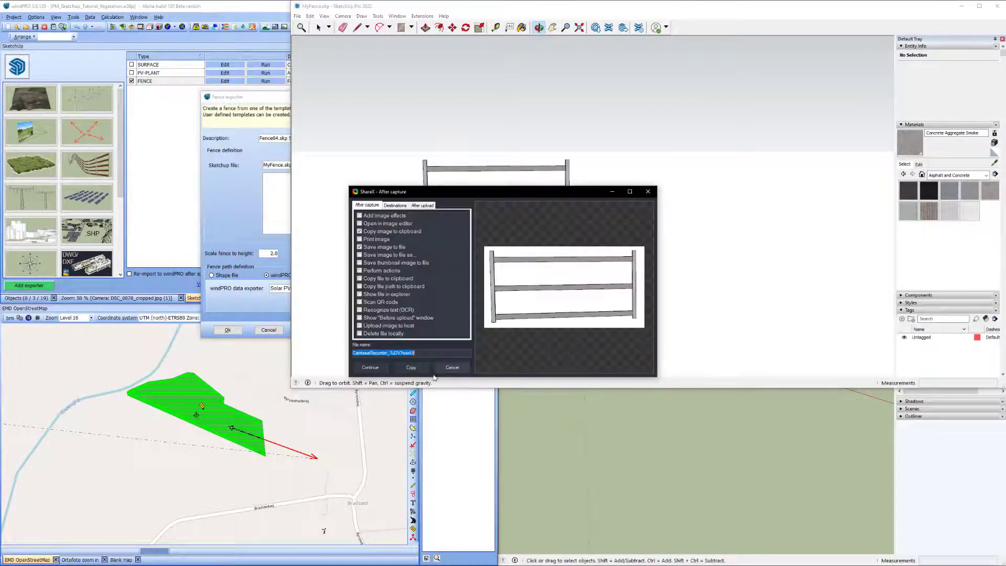
click(412, 368)
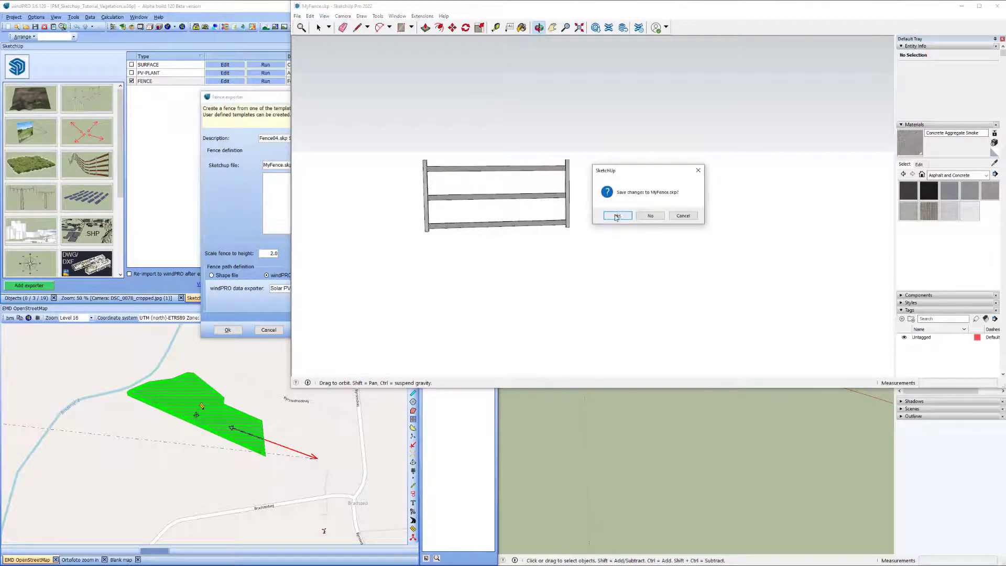
Step: Save MyFence.skp and select it as the fence exporter's SketchUp file
click(619, 219)
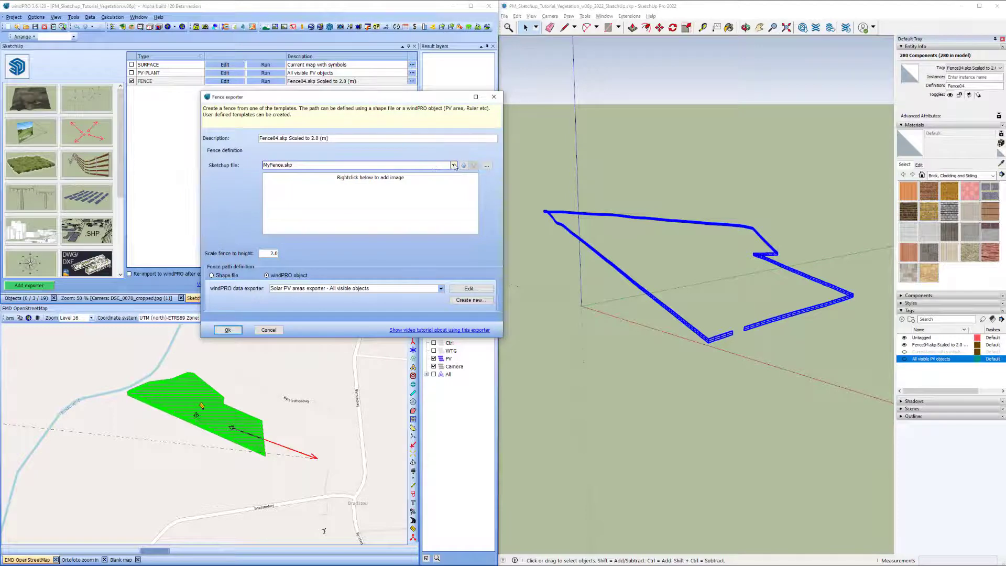
click(385, 164)
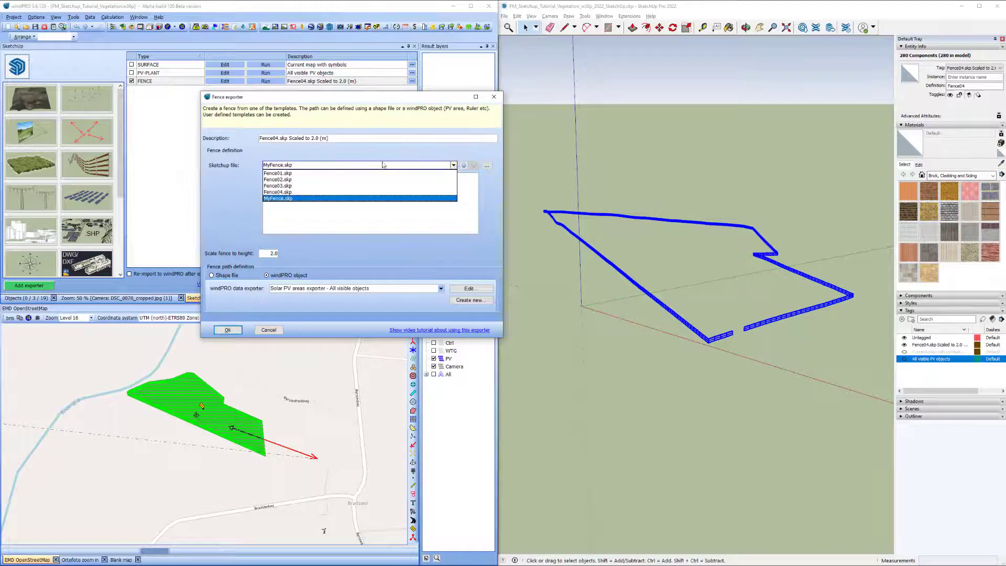
click(340, 153)
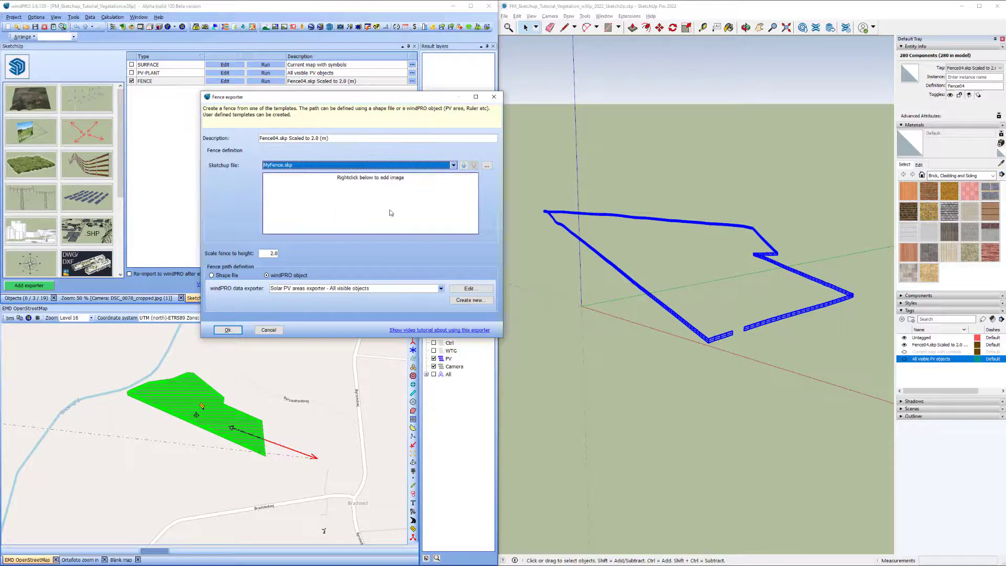
click(463, 165)
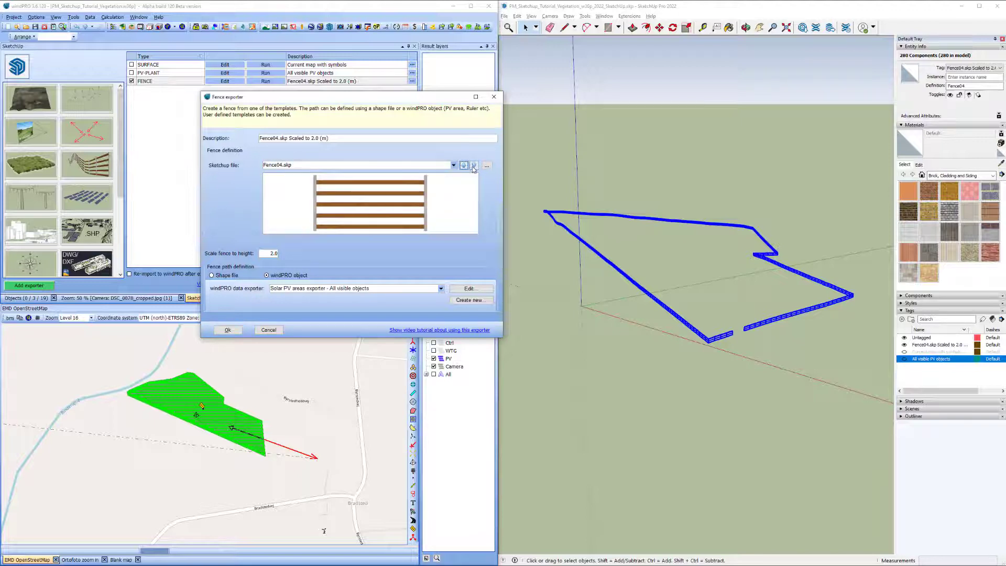
click(473, 165)
Step: Paste the captured grey fence image as the template preview and confirm the settings
right_click(362, 192)
click(380, 203)
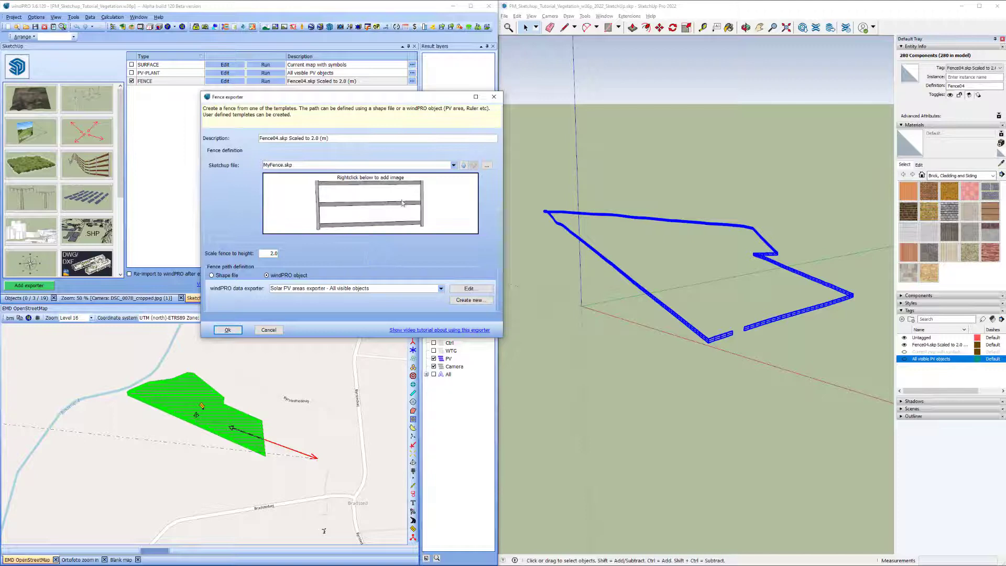
click(464, 165)
click(473, 166)
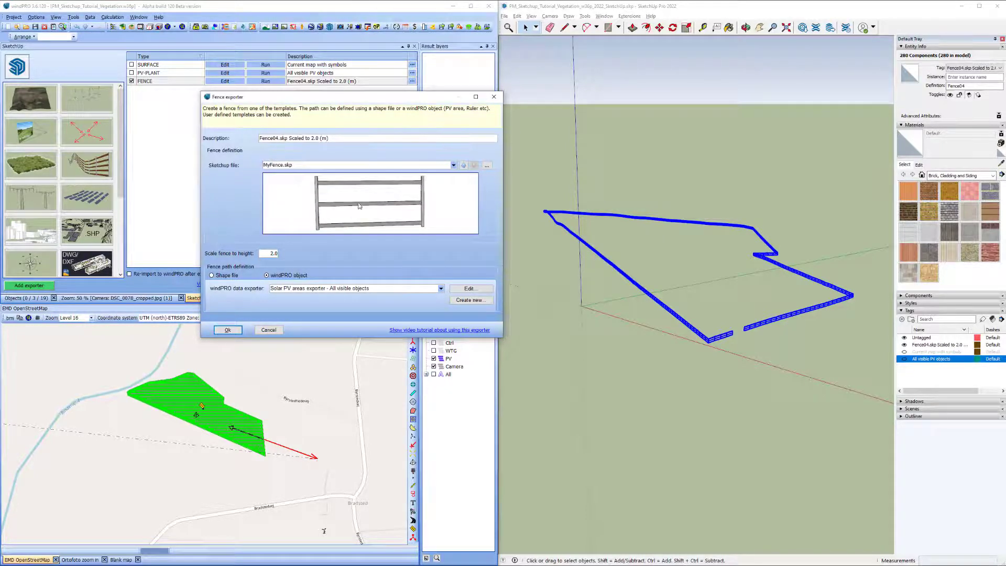
click(227, 330)
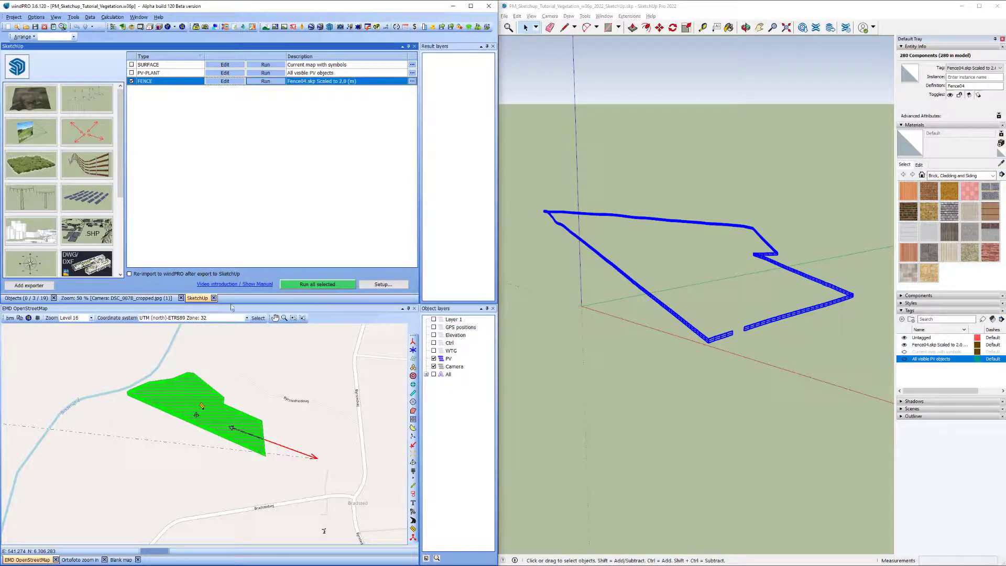
Step: Show the terrain map, hide the Fence04 tag, and run the FENCE exporter
click(904, 351)
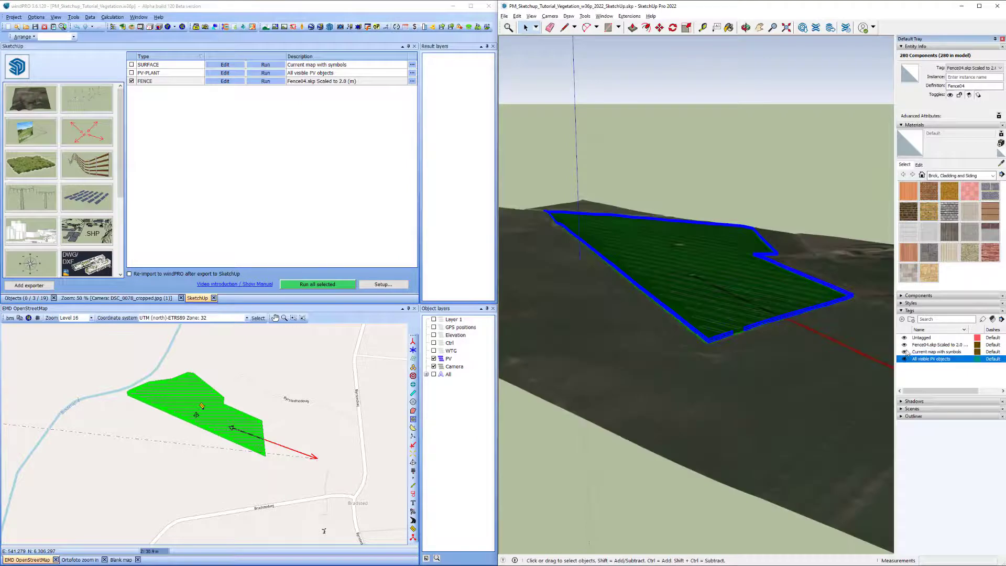
click(904, 345)
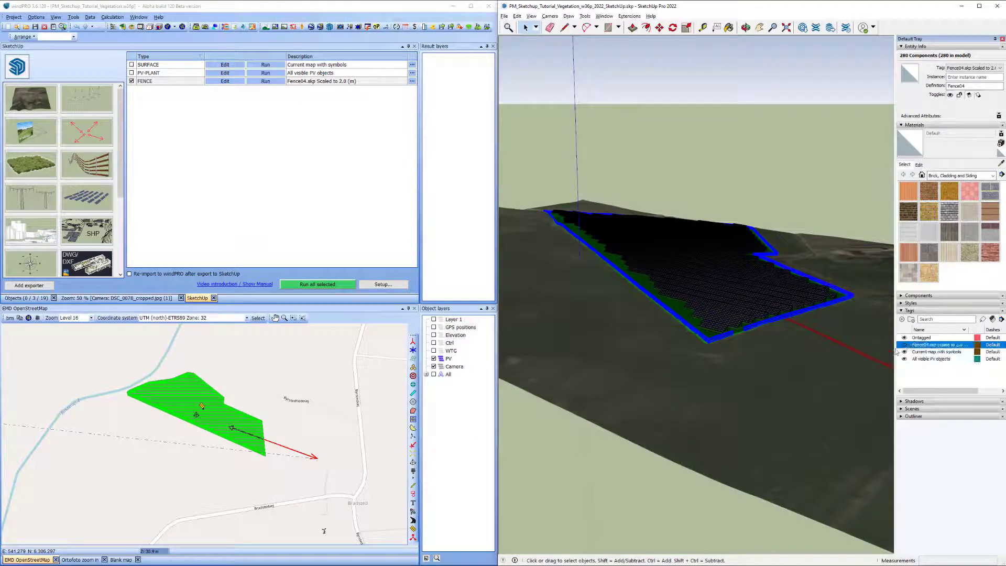
click(266, 83)
click(266, 81)
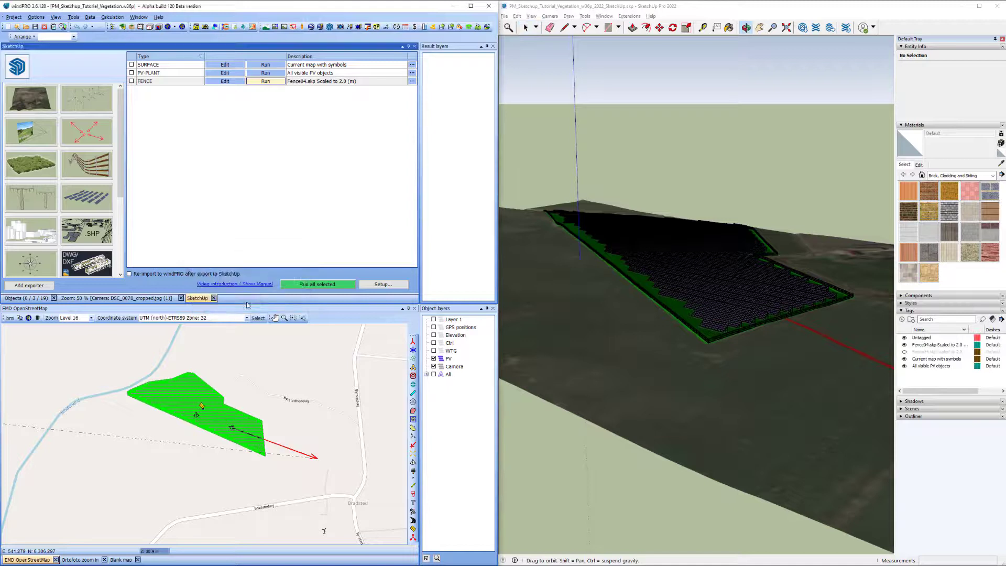
Step: Orbit and zoom out to inspect the fence along the solar field boundary
drag(749, 336, 745, 334)
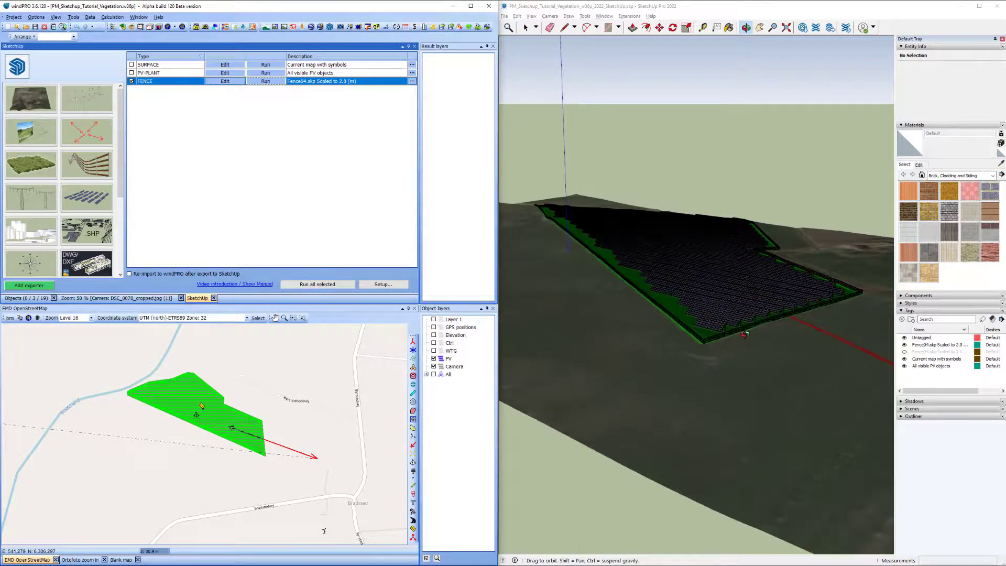
scroll(739, 330, up, 6)
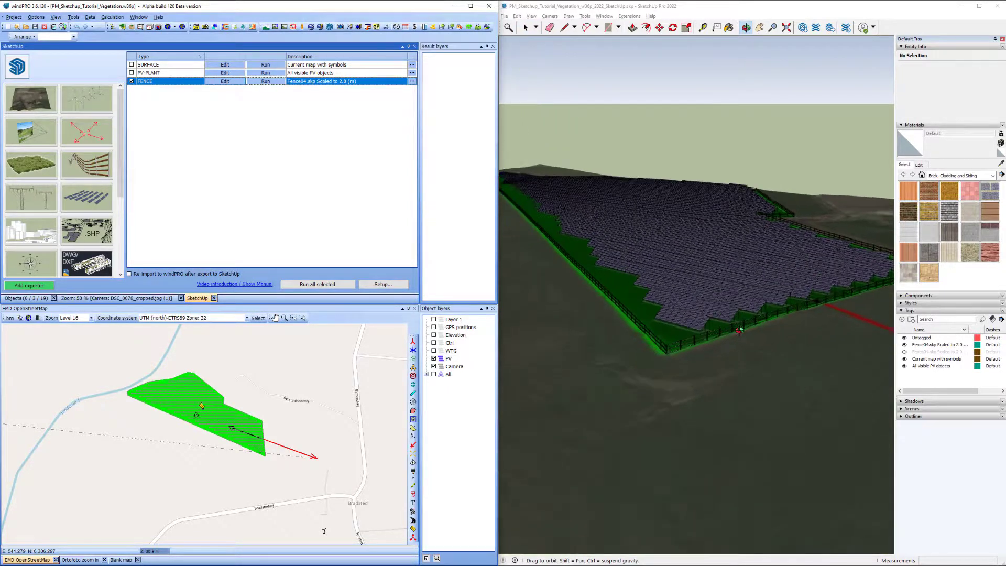
scroll(736, 329, up, 2)
click(675, 325)
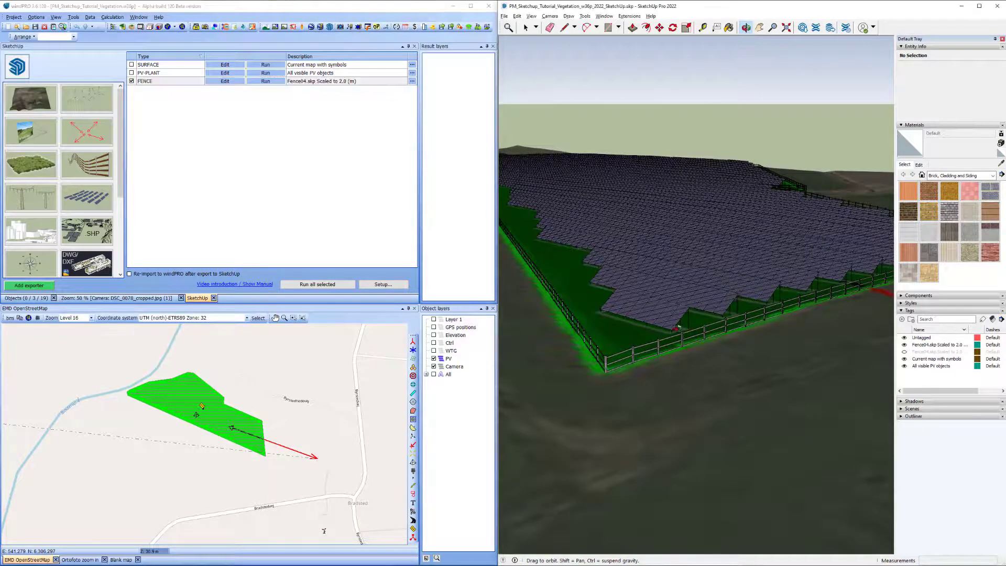
drag(669, 324, 579, 85)
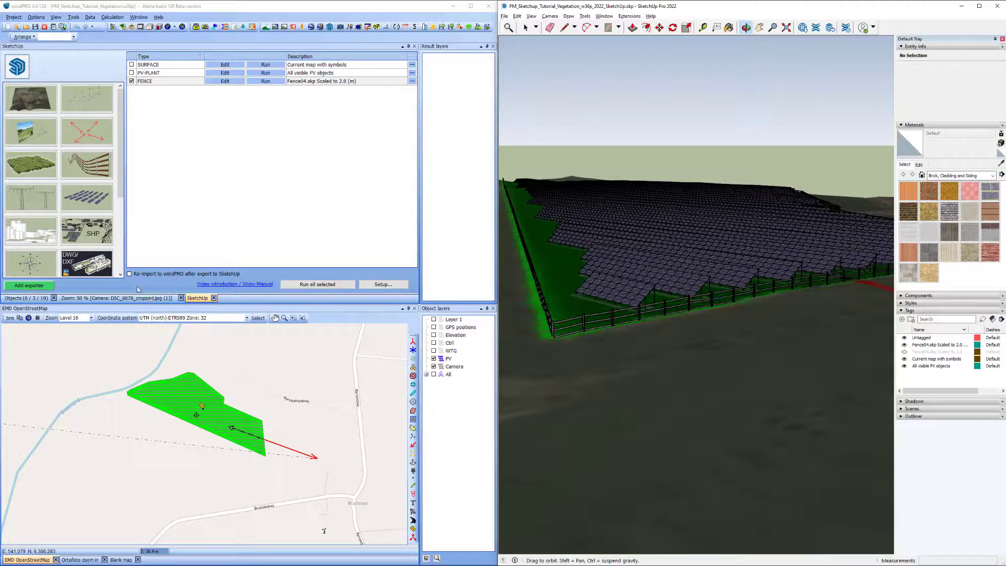
Step: Hide the map and PV tags, then send the selected fence to windPRO as a 3D object
click(44, 300)
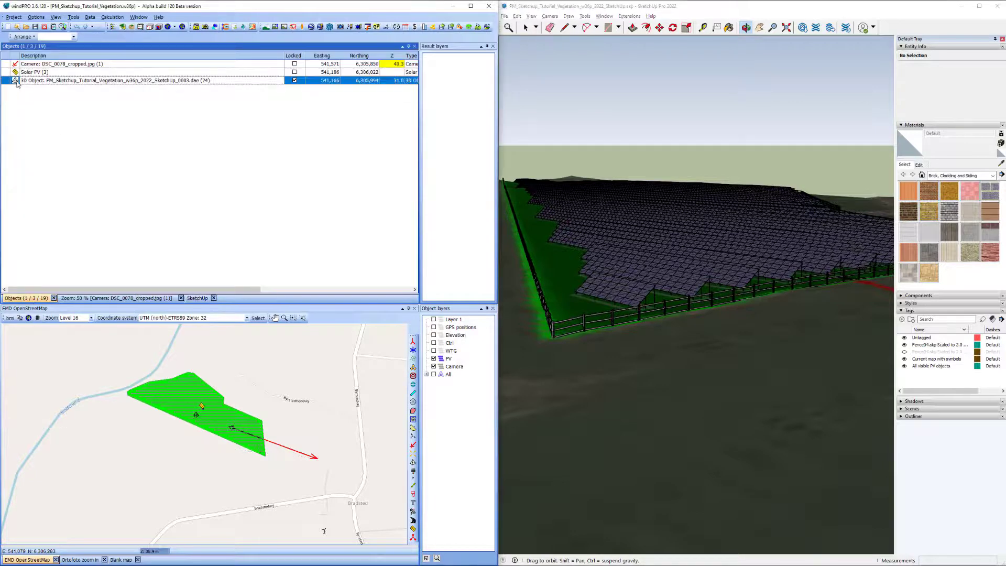
drag(789, 357, 679, 338)
click(904, 359)
click(904, 365)
key(space)
drag(547, 196, 814, 368)
click(584, 16)
click(676, 240)
Step: Render the camera photo montage showing the grey fence beside the solar panels
click(145, 298)
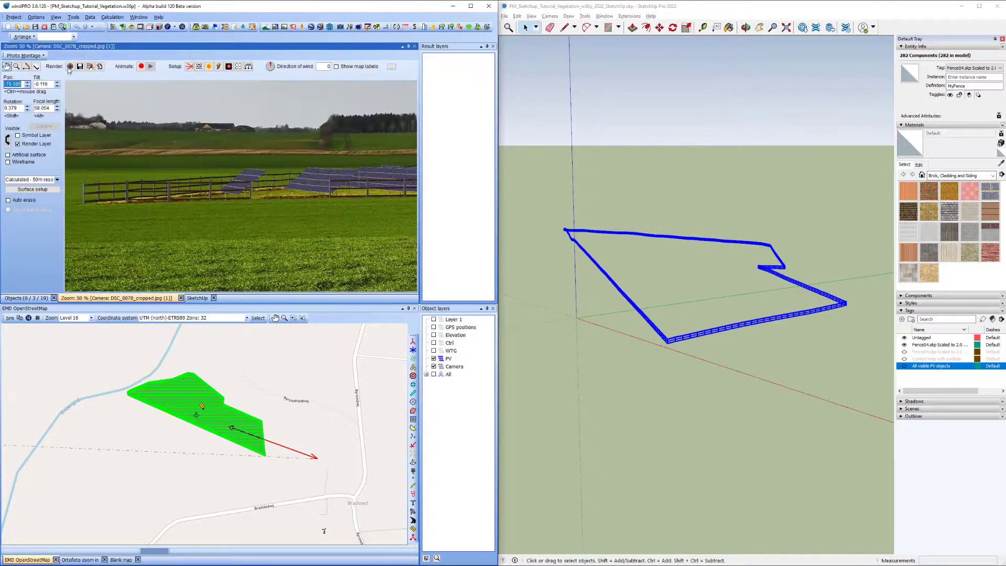
click(70, 66)
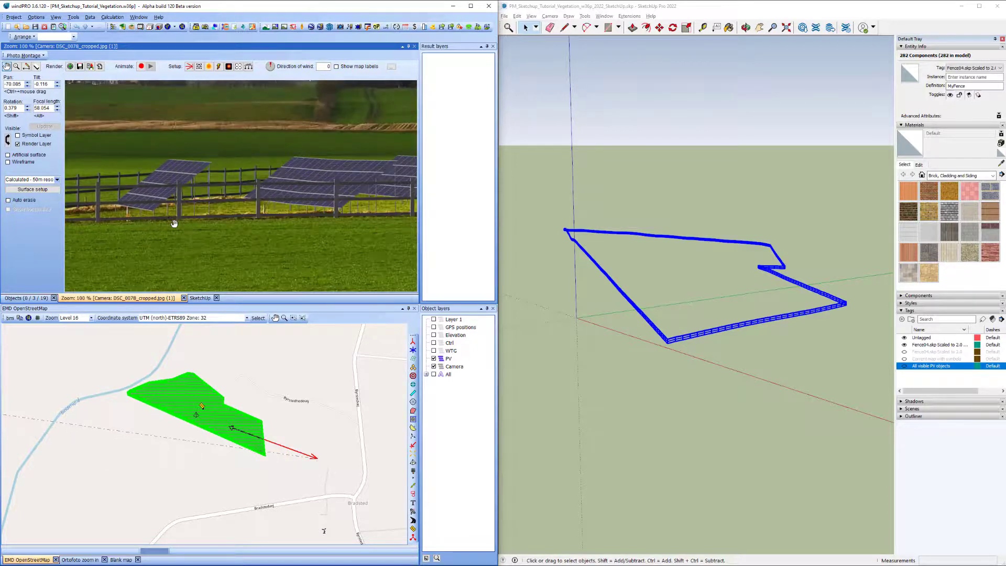
scroll(215, 225, down, 1)
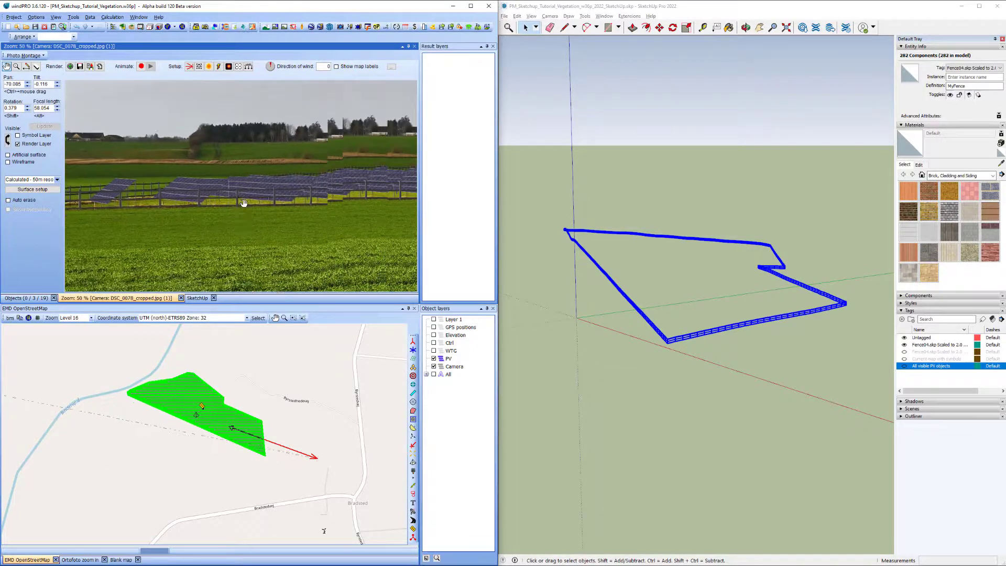